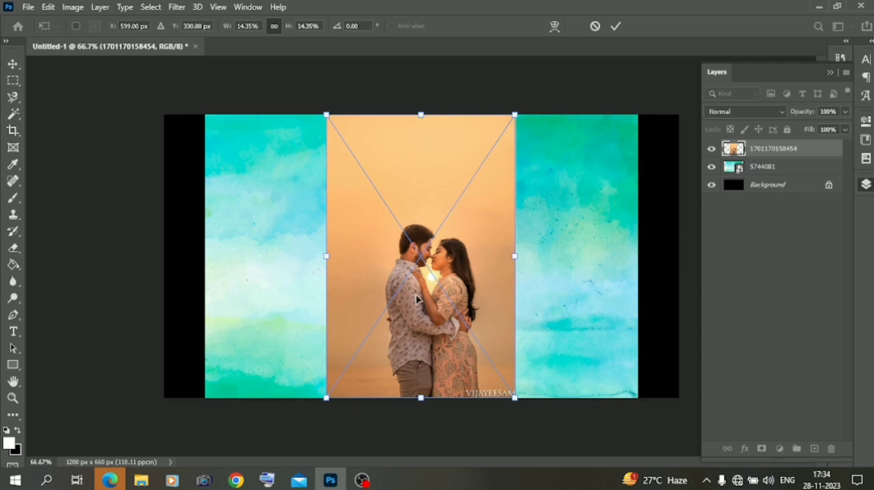
# - Select the couple in the orange photo with the Object Selection tool and mask out the photo's background
pyautogui.rightClick(11, 113)
pyautogui.click(68, 115)
pyautogui.moveTo(346, 192); pyautogui.dragTo(488, 408)
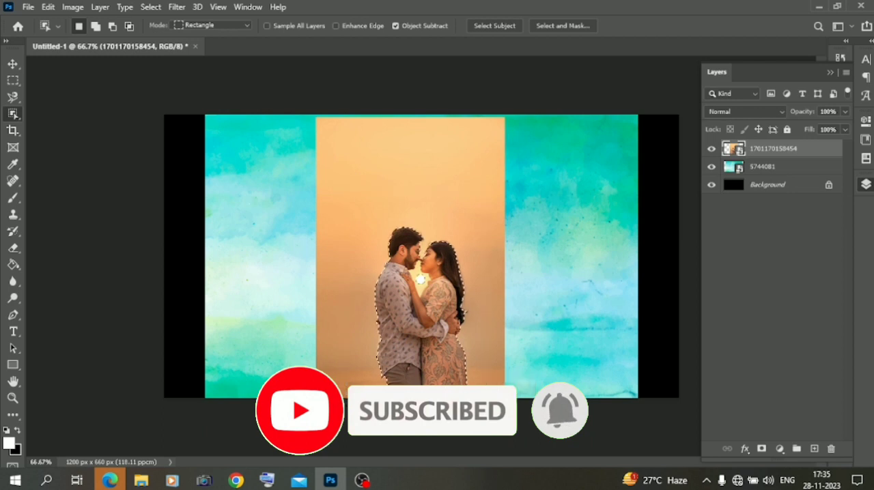
pyautogui.click(762, 449)
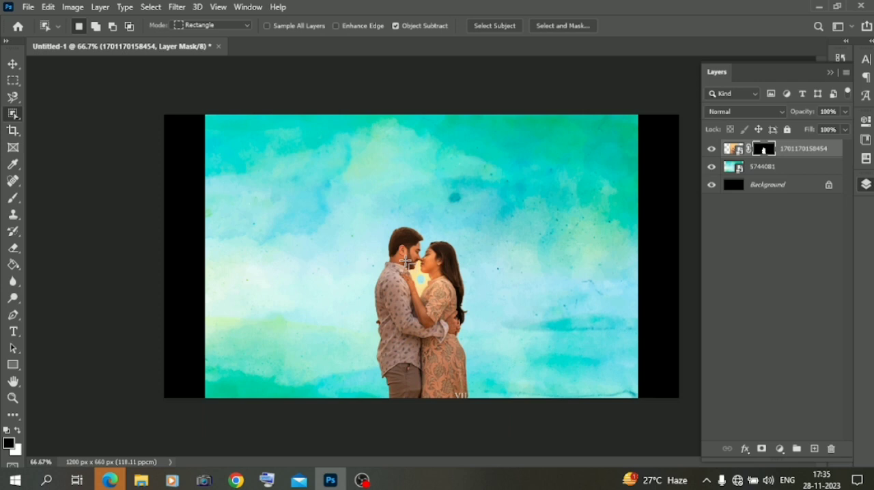
pyautogui.rightClick(13, 113)
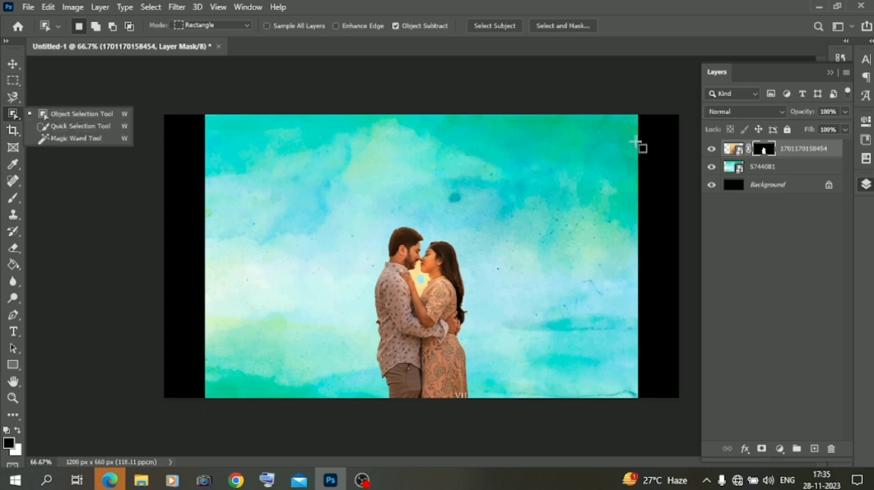
pyautogui.hotkey('ctrl', '+')
pyautogui.hotkey('ctrl', '+')
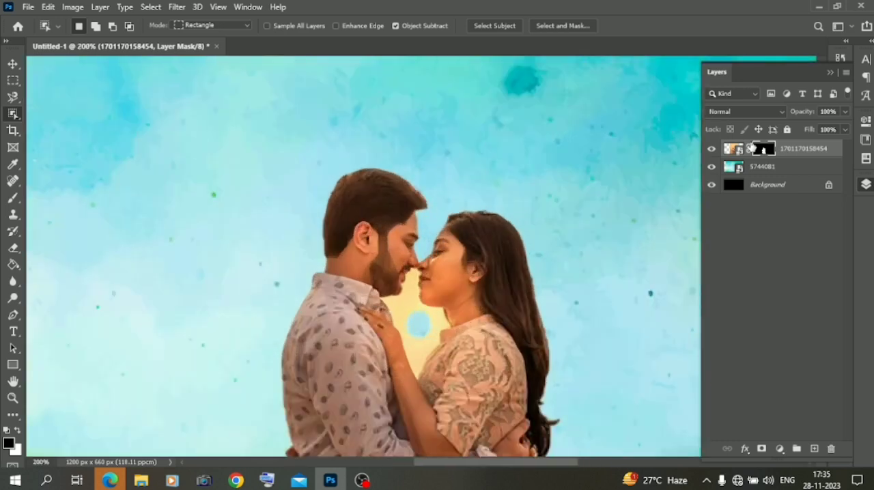
pyautogui.hotkey('ctrl', '-')
pyautogui.hotkey('ctrl', '-')
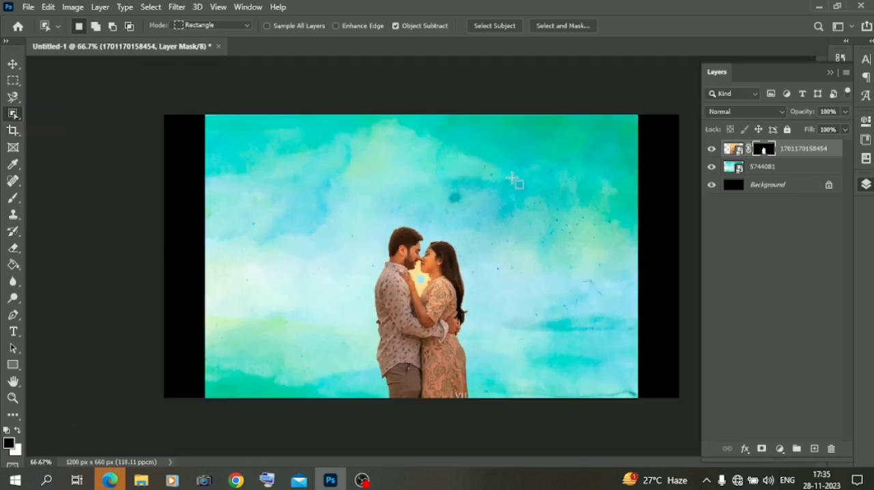
# - Rasterize the couple's photo layer and erase the leftover background between their faces with a soft 21 px Eraser
pyautogui.click(13, 247)
pyautogui.rightClick(420, 286)
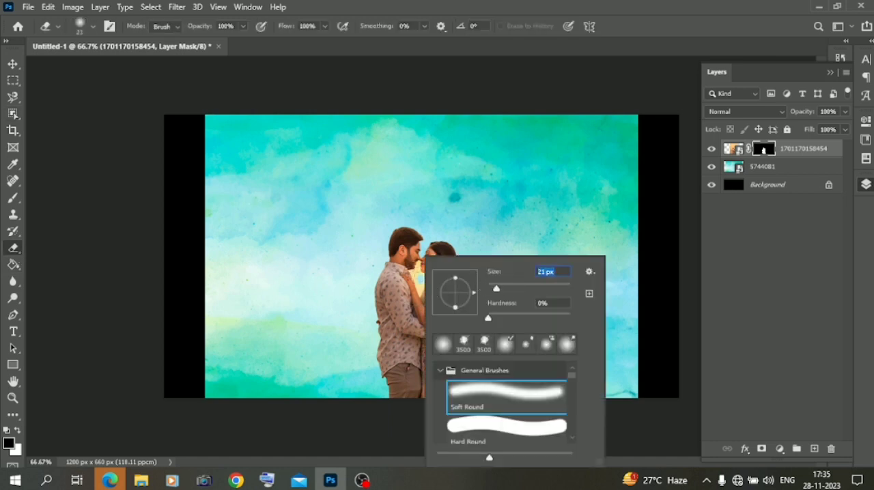
pyautogui.press('Escape')
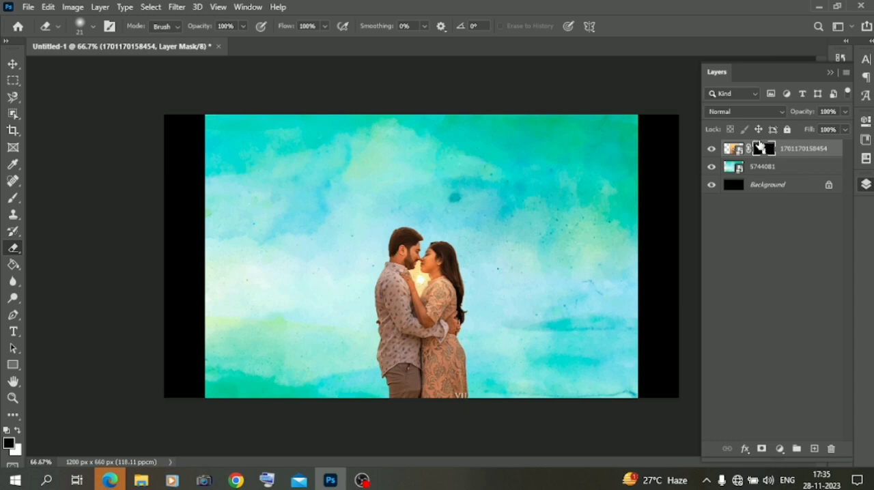
pyautogui.click(736, 148)
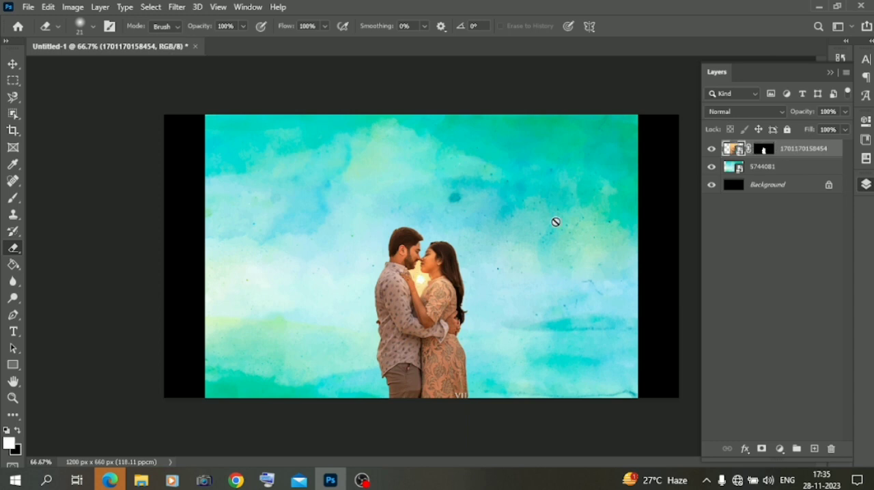
pyautogui.click(421, 274)
pyautogui.click(421, 195)
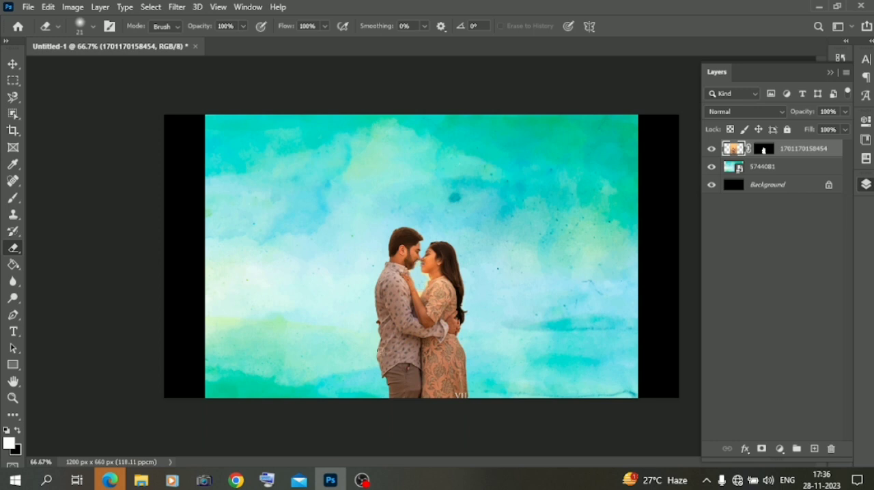
pyautogui.press('v')
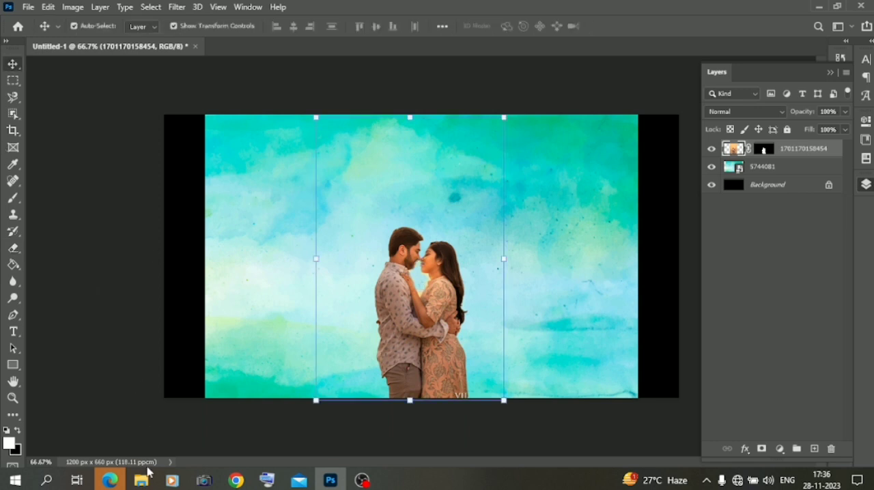
# - Place the Untitled-1yt image from Downloads, scaled to 64.34% and rotated about 91.4°, along the canvas's left edge
pyautogui.click(141, 480)
pyautogui.moveTo(146, 137); pyautogui.dragTo(254, 238)
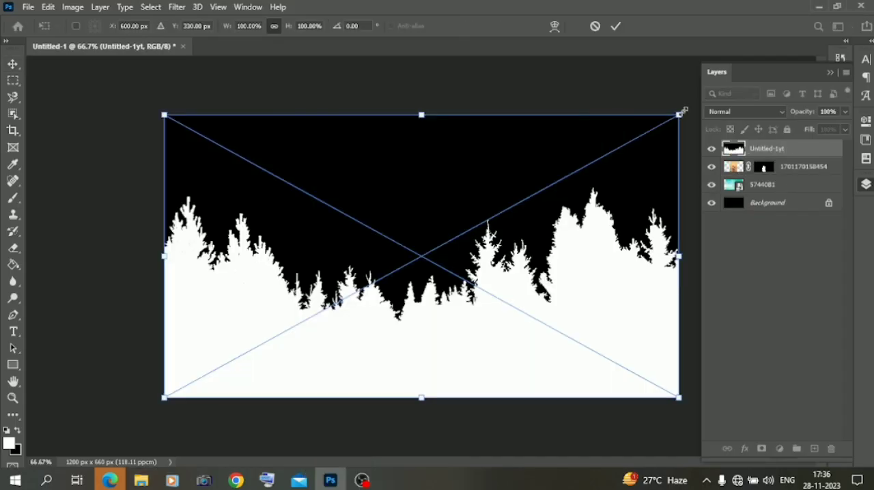
pyautogui.moveTo(688, 108); pyautogui.dragTo(453, 306)
pyautogui.moveTo(558, 260); pyautogui.dragTo(460, 253)
pyautogui.moveTo(390, 277); pyautogui.dragTo(263, 274)
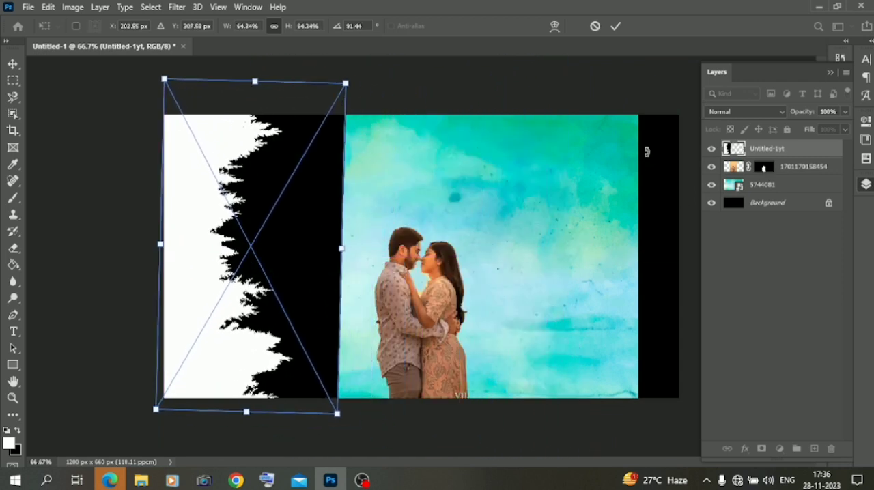
pyautogui.click(839, 298)
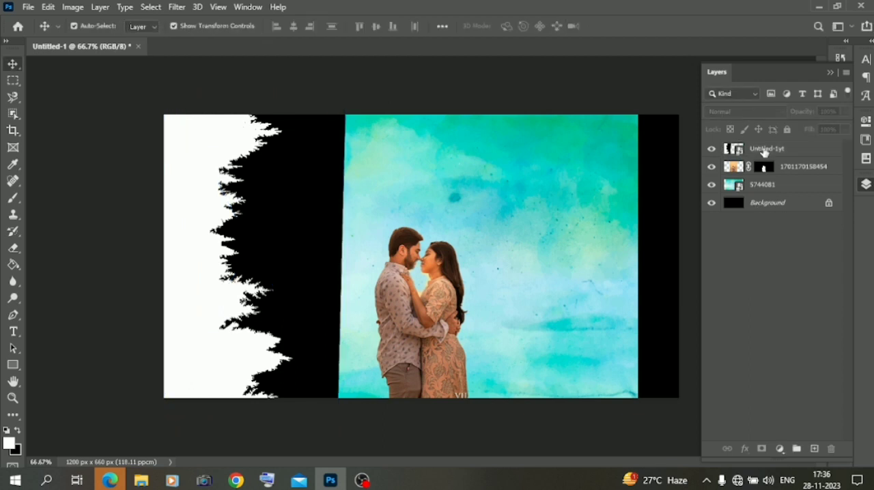
# - Set the blend mode of the Untitled-1yt layer to Lighten
pyautogui.click(764, 152)
pyautogui.click(748, 111)
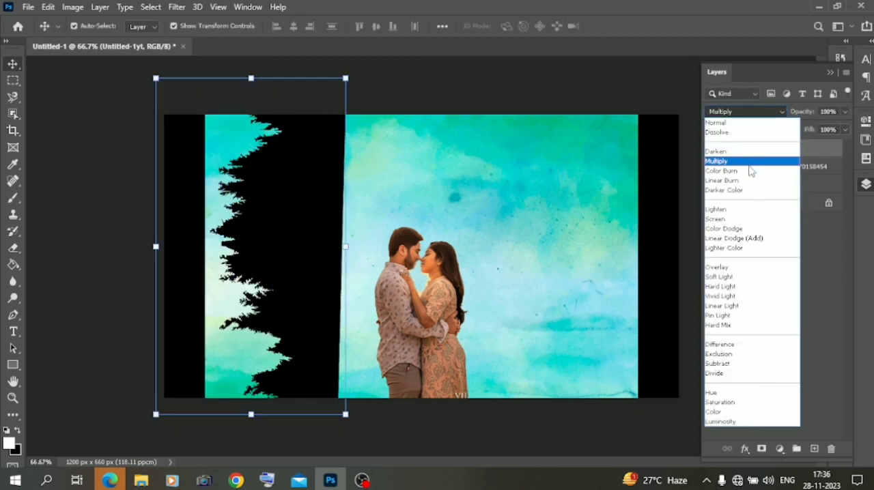
pyautogui.click(743, 211)
# - Duplicate the Untitled-1yt layer, flip the copy so it mirrors the original, and align it with the canvas's right edge
pyautogui.moveTo(777, 151); pyautogui.dragTo(814, 449)
pyautogui.moveTo(213, 285); pyautogui.dragTo(611, 259)
pyautogui.rightClick(610, 260)
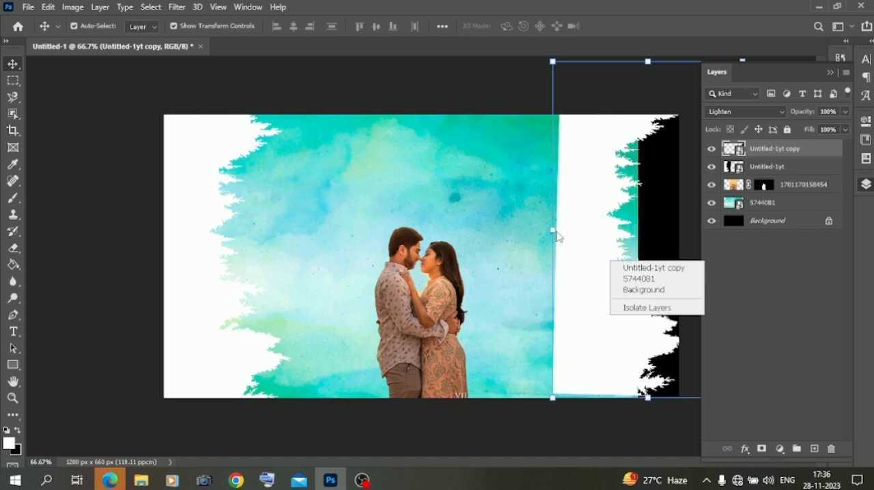
pyautogui.hotkey('ctrl', 't')
pyautogui.rightClick(557, 231)
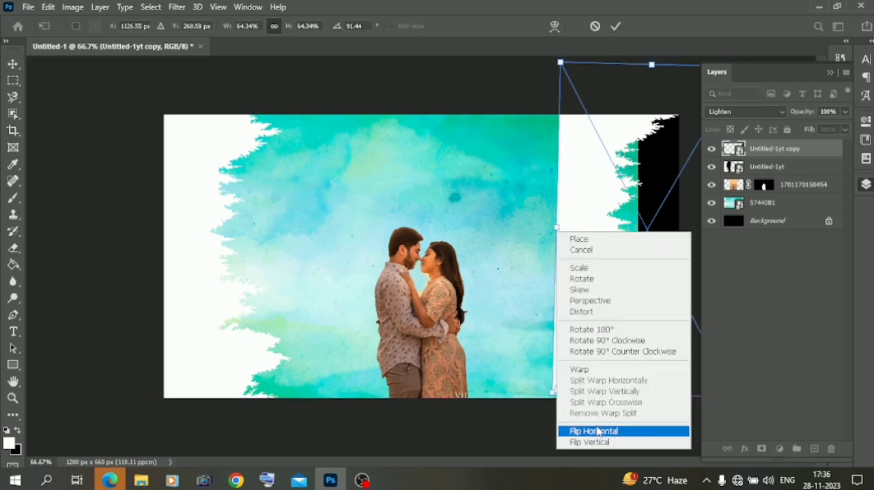
pyautogui.click(597, 432)
pyautogui.moveTo(673, 315); pyautogui.dragTo(606, 327)
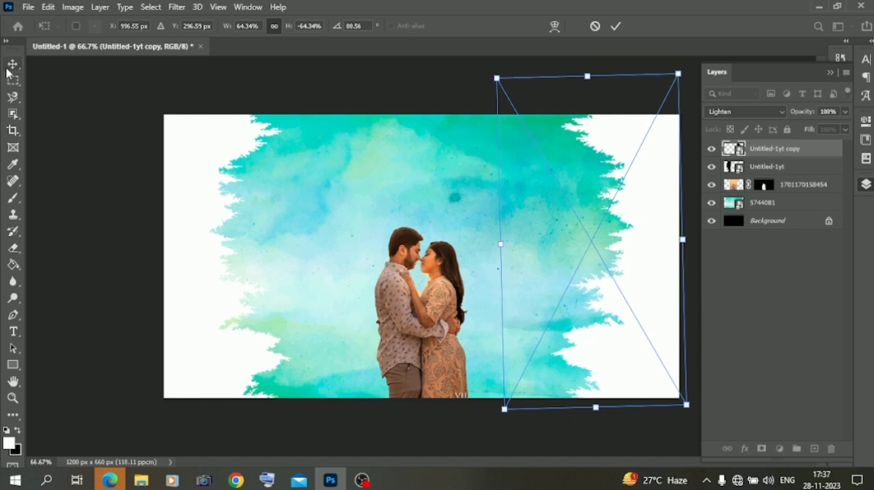
pyautogui.press('Return')
# - Move the couple cutout lower on the canvas and apply Auto Tone, Auto Contrast and Auto Color to it
pyautogui.moveTo(441, 325); pyautogui.dragTo(434, 358)
pyautogui.click(105, 265)
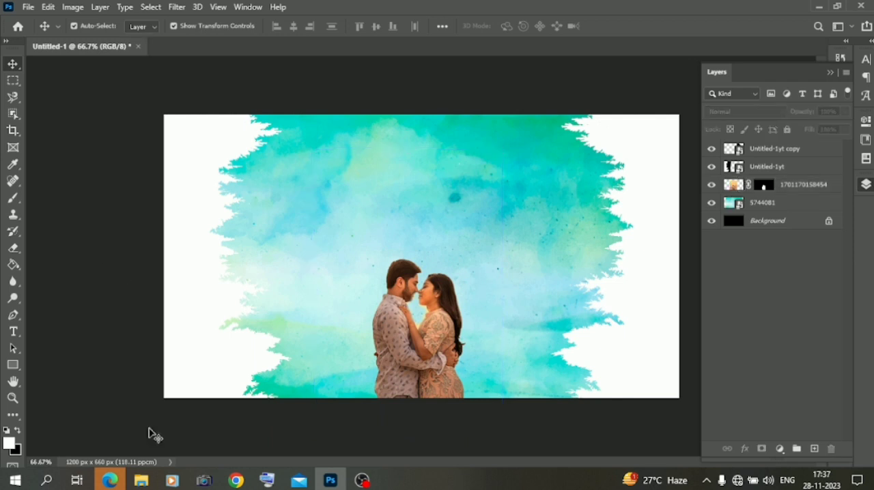
pyautogui.click(414, 355)
pyautogui.click(72, 7)
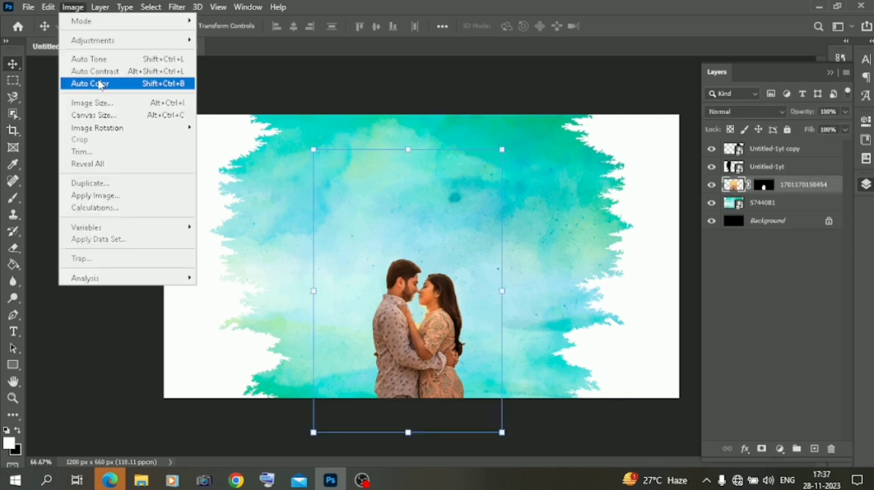
pyautogui.click(97, 60)
pyautogui.click(74, 7)
pyautogui.click(97, 71)
pyautogui.click(72, 7)
pyautogui.click(89, 84)
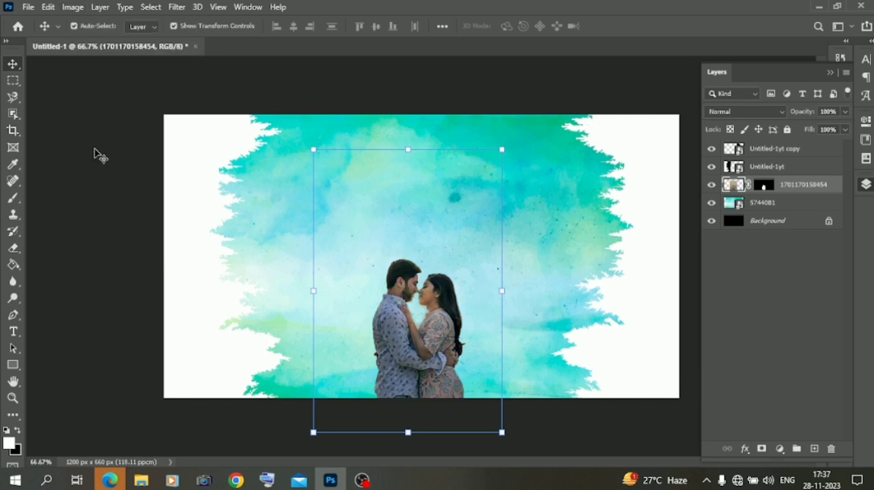
# - Enlarge the couple cutout to about 115% and shift it slightly left
pyautogui.moveTo(504, 294); pyautogui.dragTo(532, 294)
pyautogui.moveTo(462, 327); pyautogui.dragTo(445, 328)
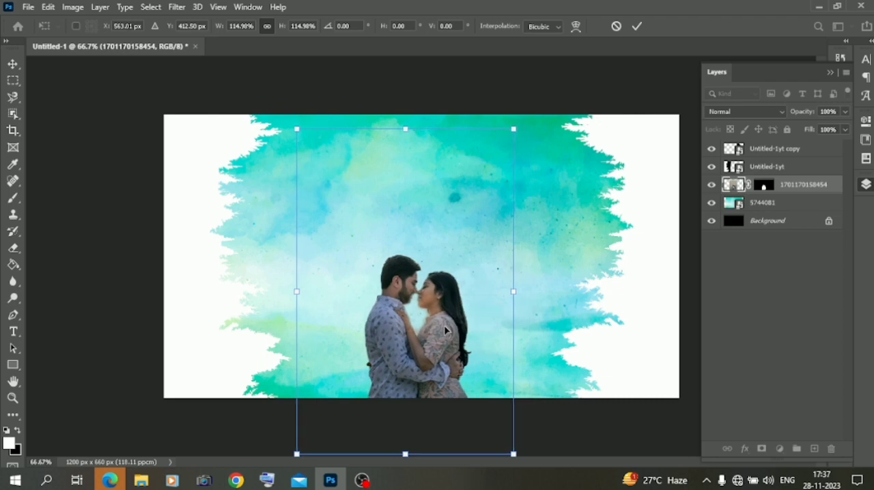
pyautogui.press('Return')
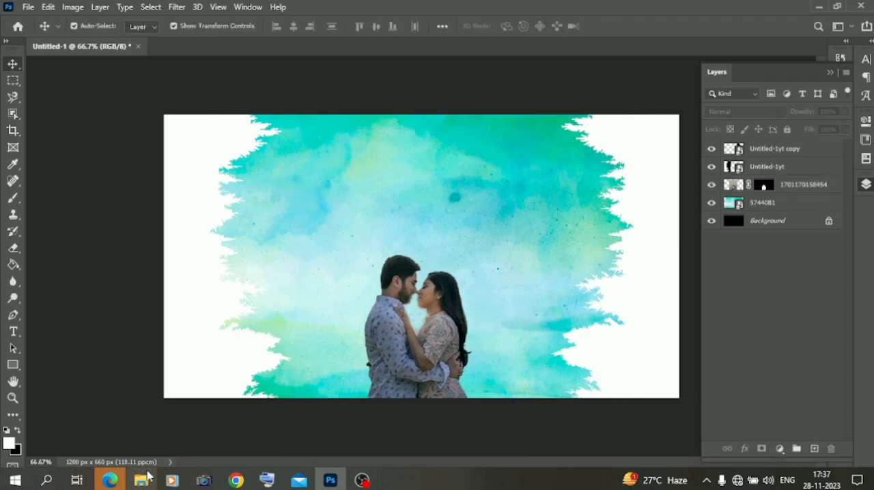
pyautogui.click(141, 480)
pyautogui.click(229, 137)
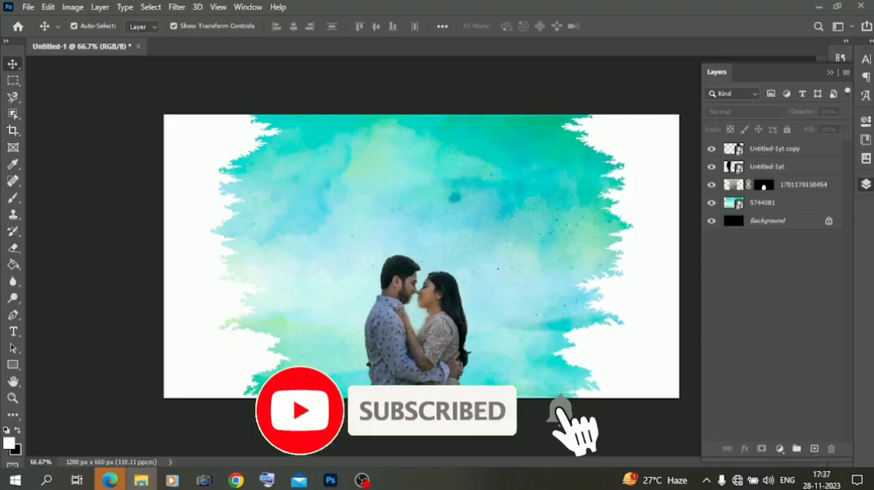
pyautogui.moveTo(229, 137); pyautogui.dragTo(389, 220)
pyautogui.moveTo(517, 253); pyautogui.dragTo(593, 253)
pyautogui.moveTo(457, 266); pyautogui.dragTo(413, 281)
# - Select the second couple with the Object Selection tool and mask out that photo's background
pyautogui.click(12, 130)
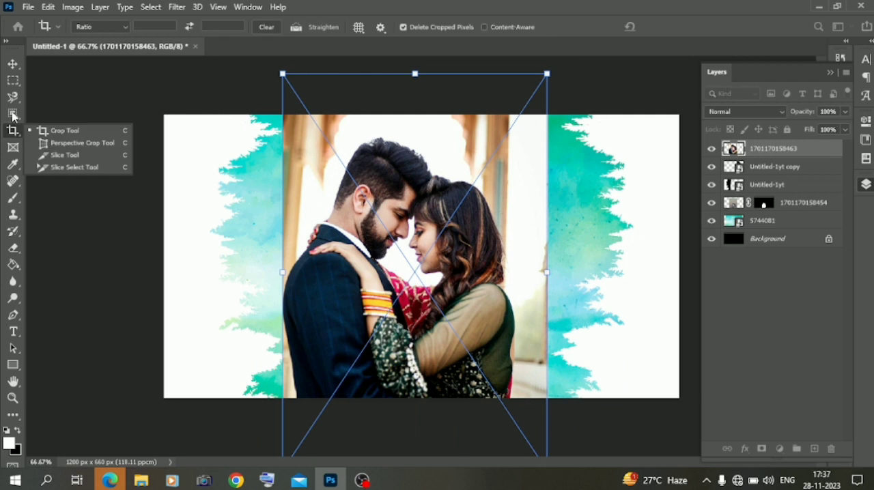
pyautogui.click(15, 114)
pyautogui.moveTo(297, 128); pyautogui.dragTo(541, 405)
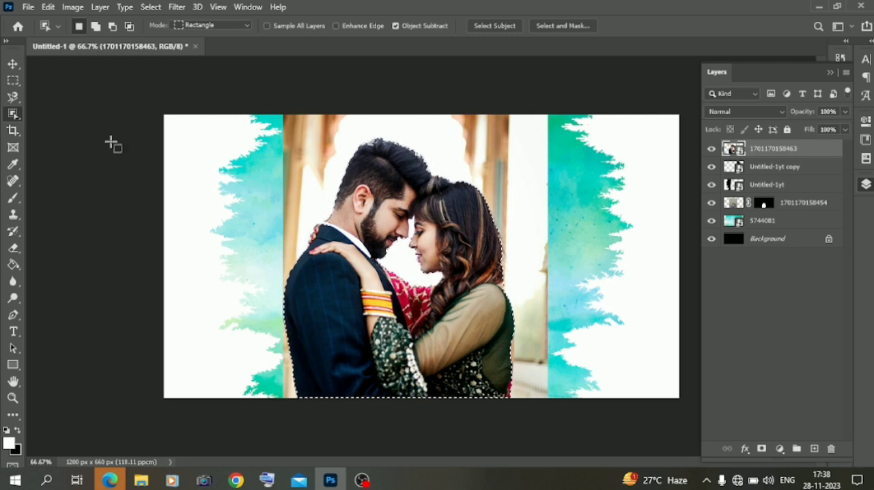
pyautogui.rightClick(13, 114)
pyautogui.click(69, 124)
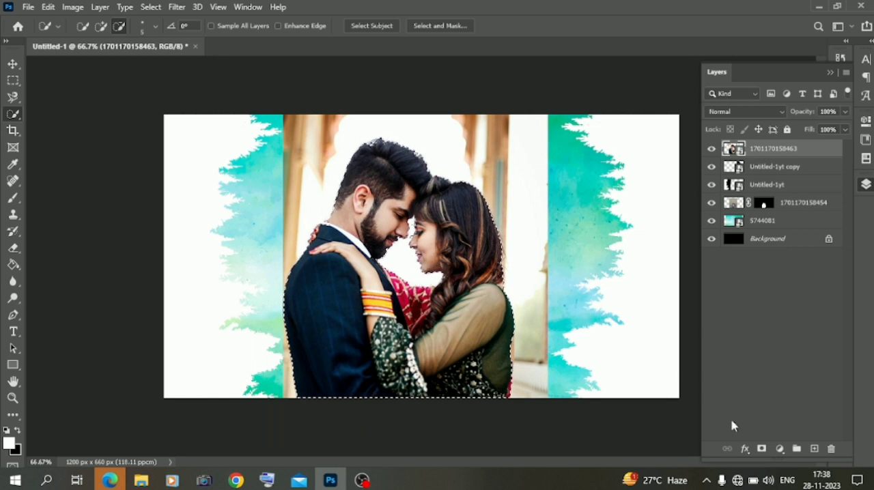
pyautogui.click(763, 449)
# - Enlarge the second couple to about 108% and move their layer behind the small couple's layer
pyautogui.click(14, 63)
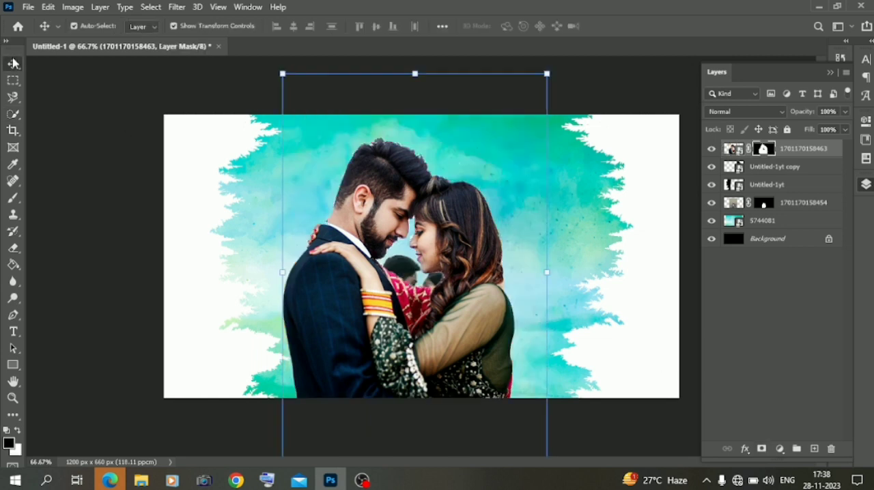
pyautogui.moveTo(544, 273); pyautogui.dragTo(564, 262)
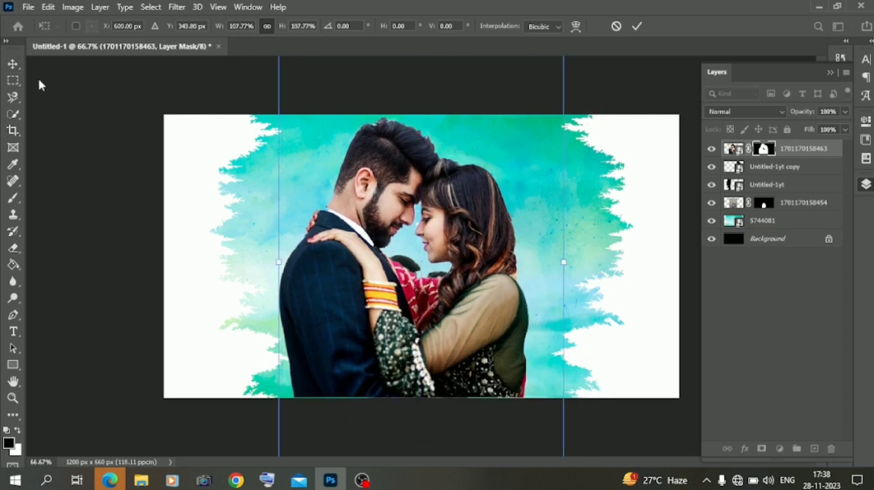
pyautogui.press('Return')
pyautogui.hotkey('ctrl', '[')
pyautogui.hotkey('ctrl', '[')
pyautogui.hotkey('ctrl', '[')
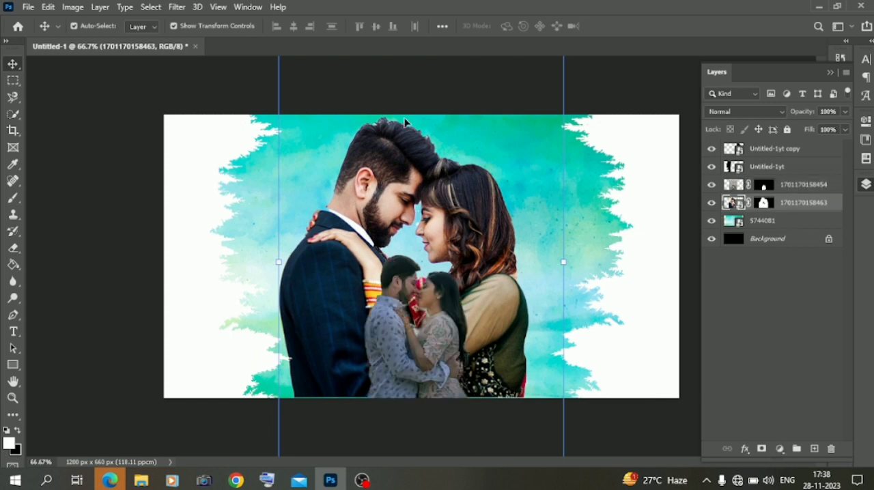
# - Set the blend mode of the large couple's layer to Luminosity
pyautogui.click(771, 111)
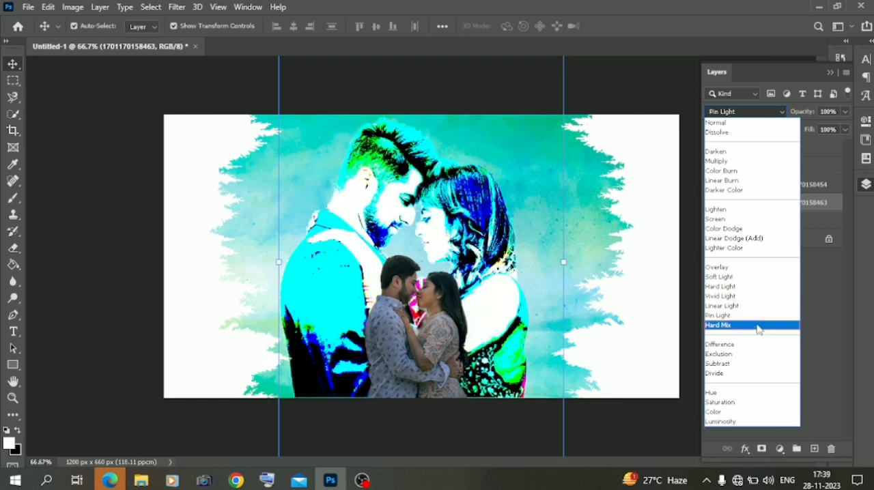
pyautogui.click(755, 435)
pyautogui.click(755, 114)
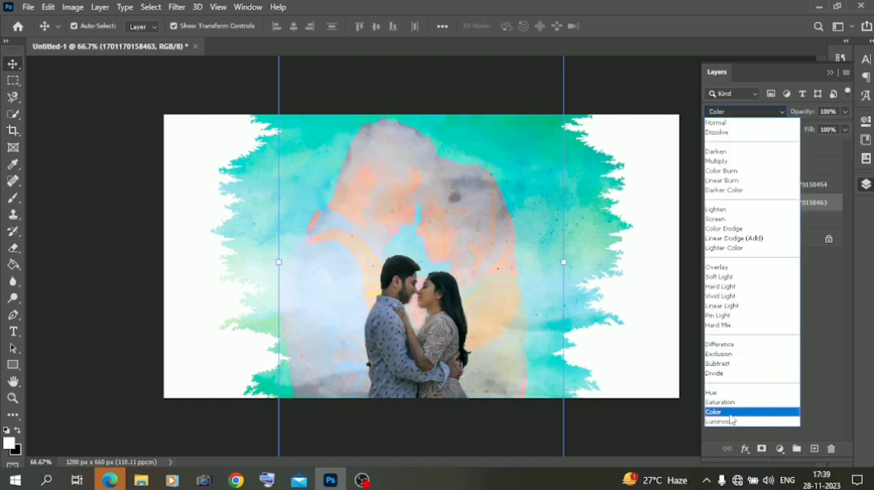
pyautogui.click(733, 424)
# - Rasterize the large couple's layer, fade its lower part with a soft 385 px Eraser, and nudge it slightly up and right
pyautogui.click(18, 248)
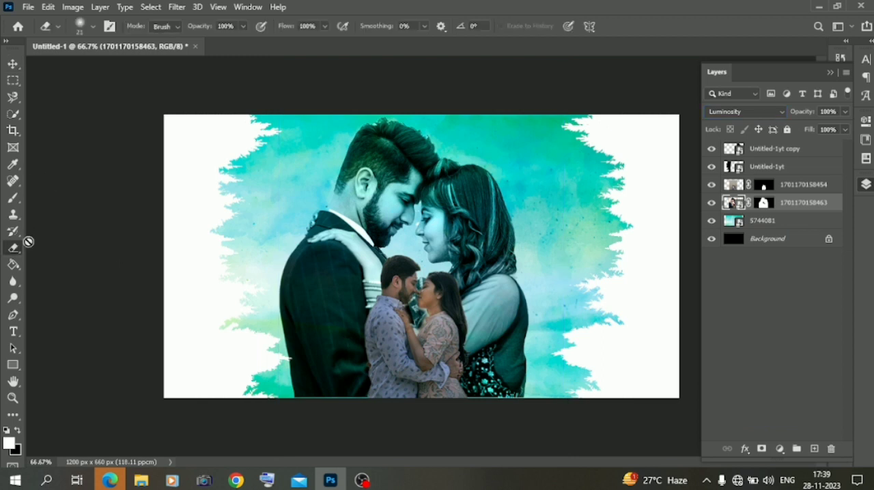
pyautogui.click(292, 273)
pyautogui.click(411, 194)
pyautogui.rightClick(281, 251)
pyautogui.click(417, 283)
pyautogui.click(244, 263)
pyautogui.moveTo(257, 346)
pyautogui.mouseDown()
pyautogui.moveTo(302, 396)
pyautogui.moveTo(265, 350)
pyautogui.moveTo(334, 392)
pyautogui.mouseUp()
pyautogui.moveTo(431, 424)
pyautogui.mouseDown()
pyautogui.moveTo(512, 394)
pyautogui.moveTo(571, 334)
pyautogui.moveTo(452, 408)
pyautogui.moveTo(437, 404)
pyautogui.moveTo(420, 334)
pyautogui.mouseUp()
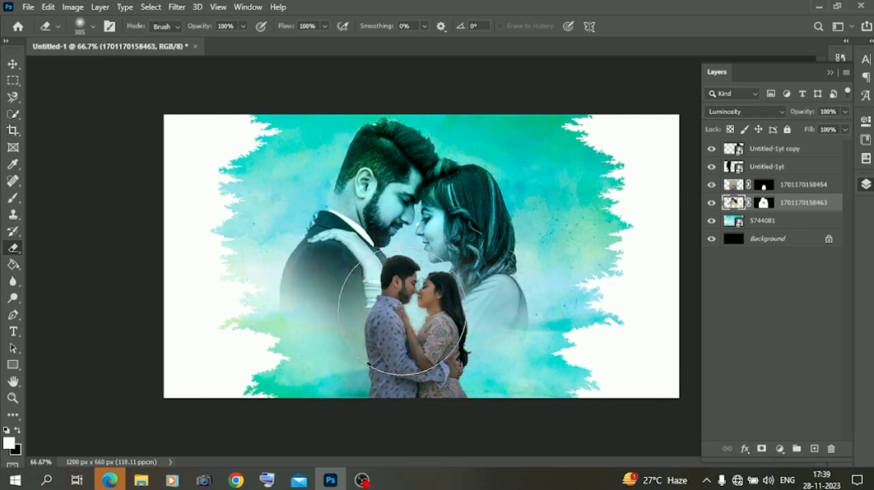
pyautogui.click(13, 64)
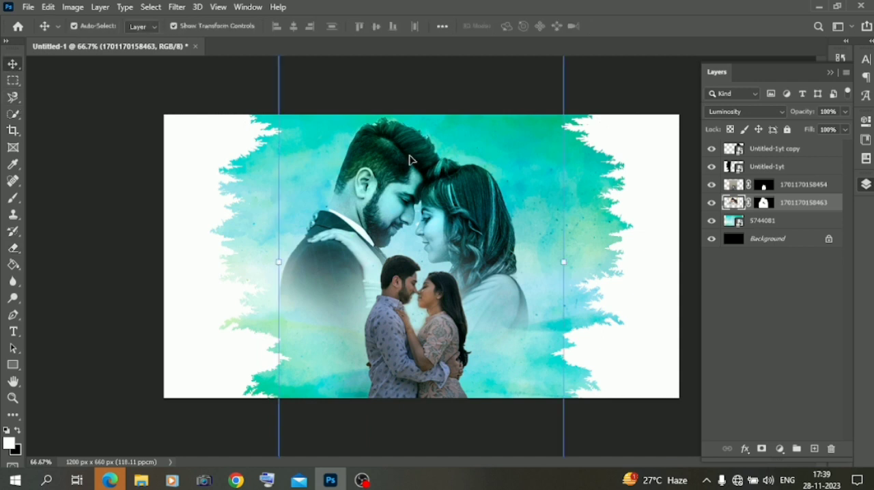
pyautogui.moveTo(410, 160); pyautogui.dragTo(416, 154)
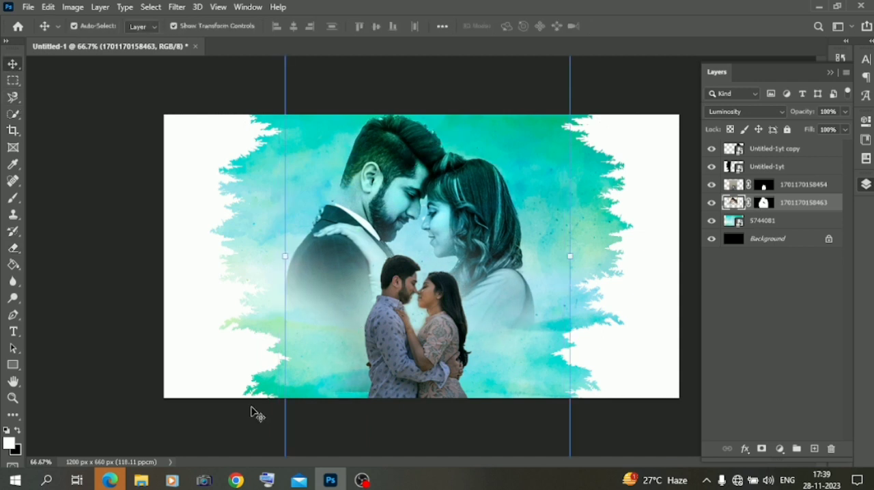
# - Shrink the small couple slightly and reposition them at the lower edge of the page
pyautogui.click(13, 248)
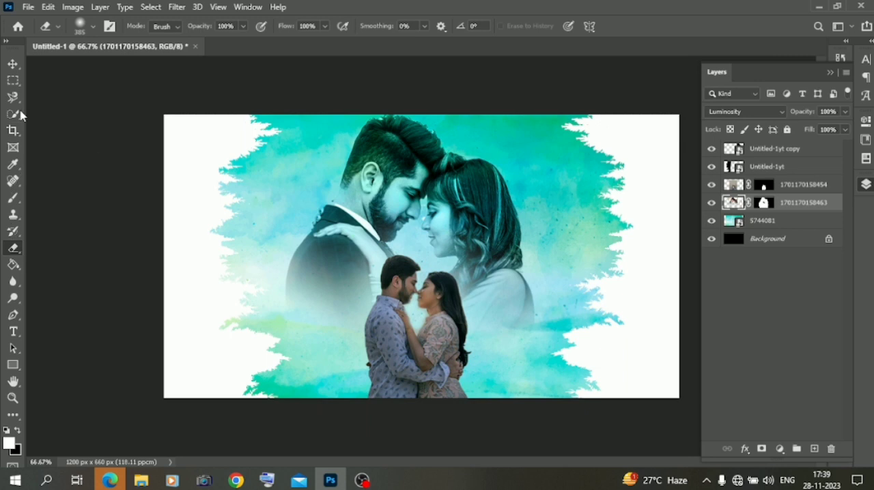
pyautogui.click(10, 66)
pyautogui.click(399, 328)
pyautogui.moveTo(296, 123); pyautogui.dragTo(321, 160)
pyautogui.moveTo(435, 380); pyautogui.dragTo(418, 374)
pyautogui.press('Return')
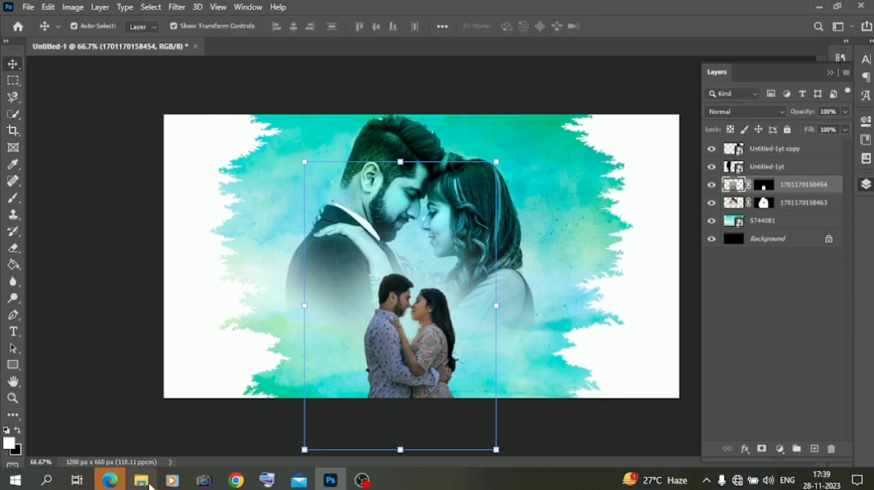
# - Switch to File Explorer and open the "mix matrial" folder inside "material" on Local Disk (D:)
pyautogui.click(142, 481)
pyautogui.click(58, 272)
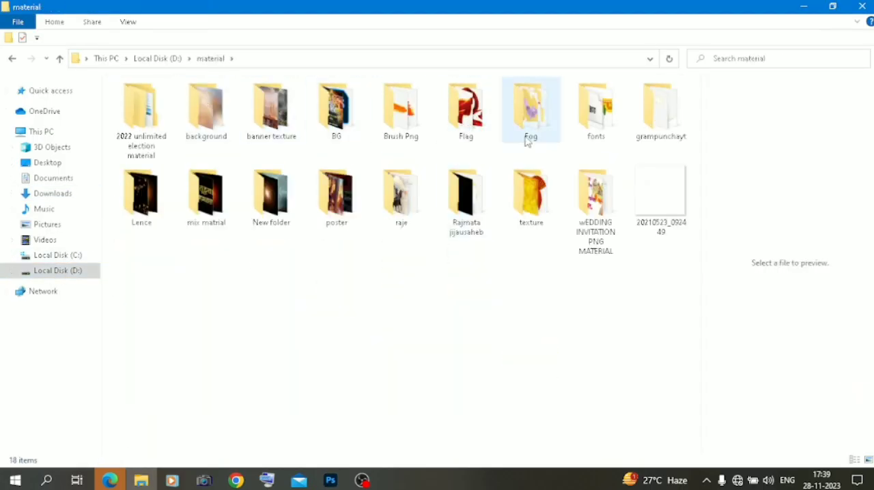
pyautogui.doubleClick(271, 195)
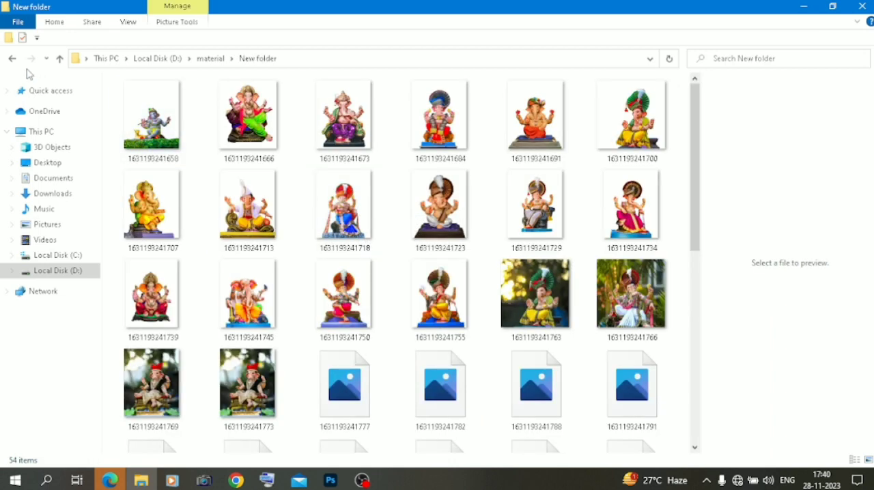
pyautogui.hotkey('alt', 'Left')
pyautogui.doubleClick(205, 196)
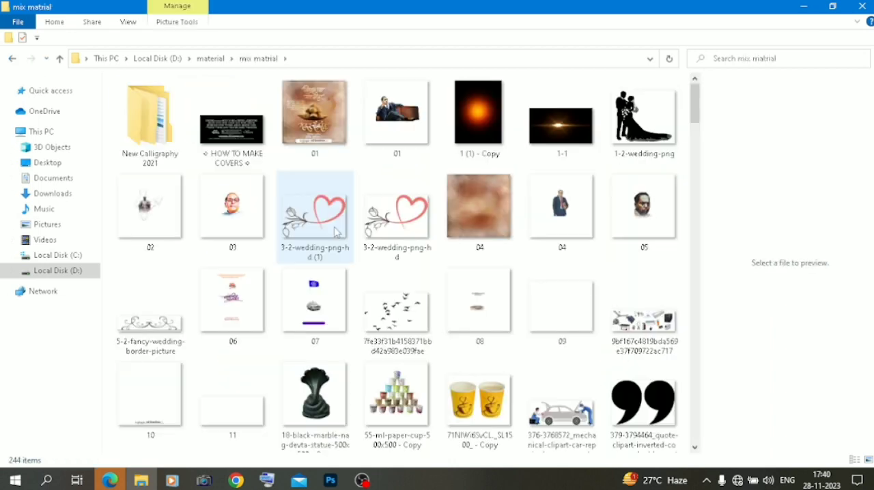
pyautogui.scroll(-15, 335, 233)
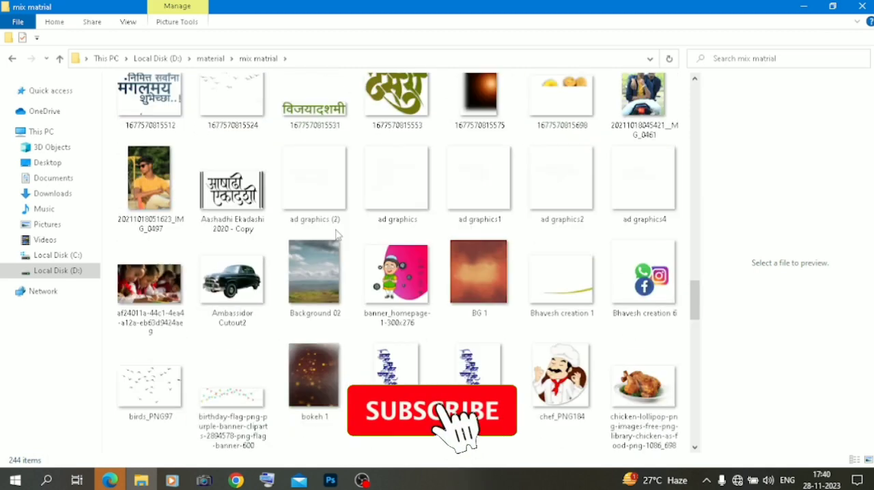
pyautogui.scroll(-5, 335, 234)
pyautogui.scroll(6, 335, 234)
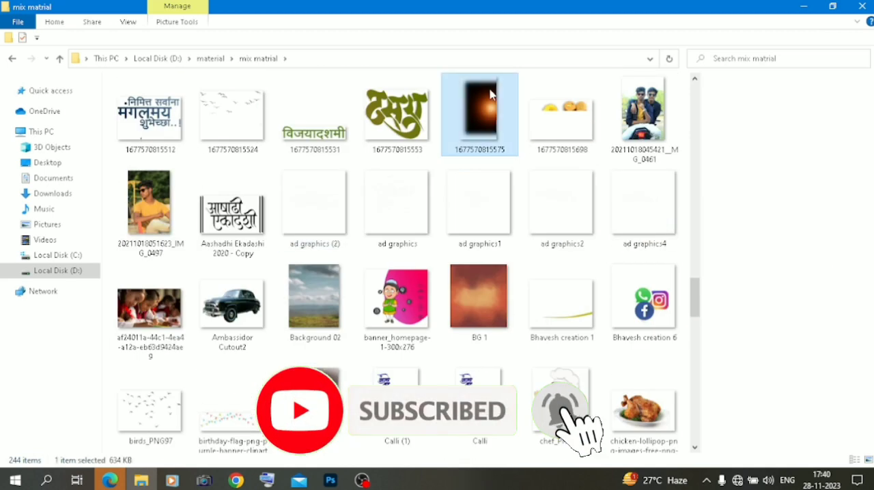
pyautogui.click(490, 94)
pyautogui.scroll(-2, 491, 205)
pyautogui.click(330, 480)
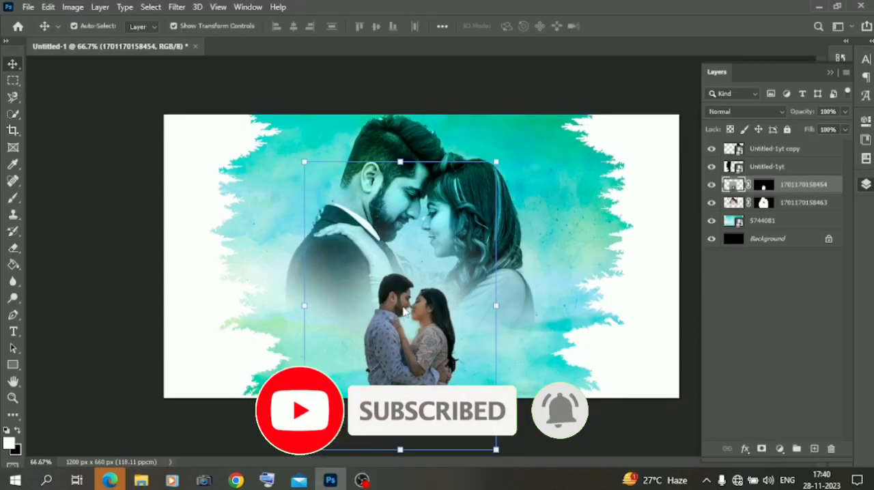
pyautogui.moveTo(406, 312); pyautogui.dragTo(406, 312)
pyautogui.moveTo(503, 256); pyautogui.dragTo(415, 335)
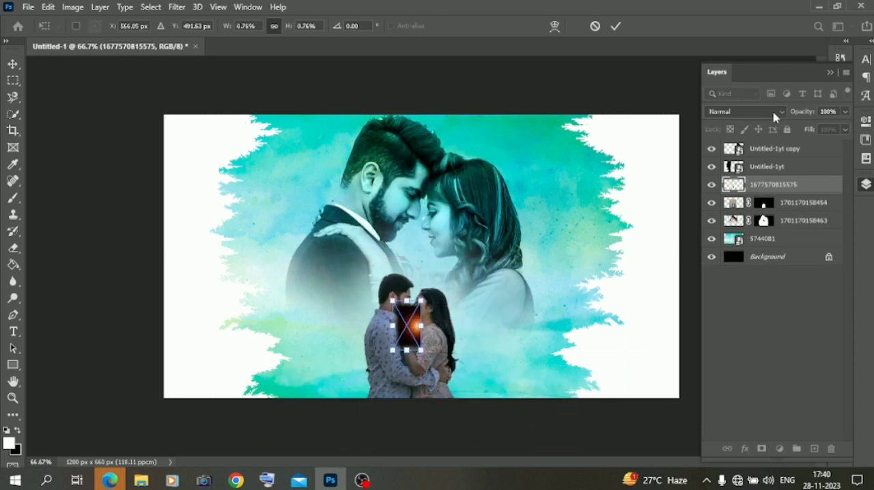
pyautogui.press('Return')
# - Set the glow layer's blend mode to Screen and move it beneath both couples' layers
pyautogui.click(737, 112)
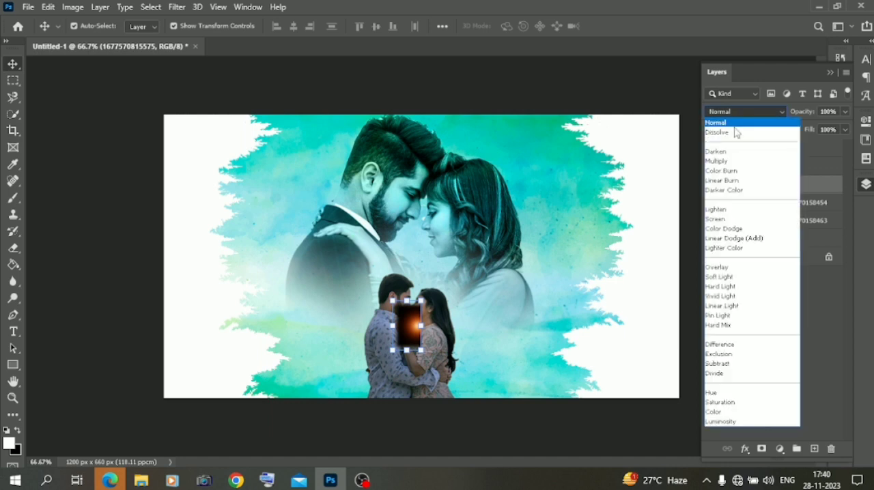
pyautogui.click(738, 220)
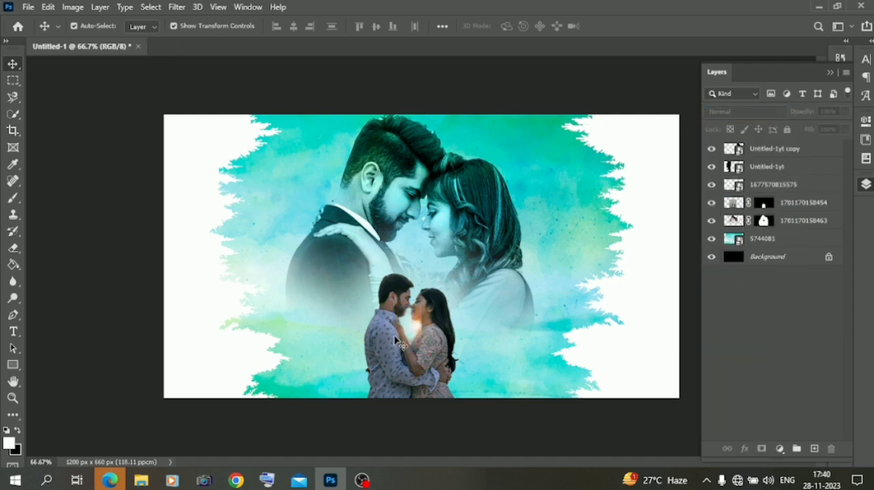
pyautogui.moveTo(763, 188); pyautogui.dragTo(759, 230)
pyautogui.click(123, 242)
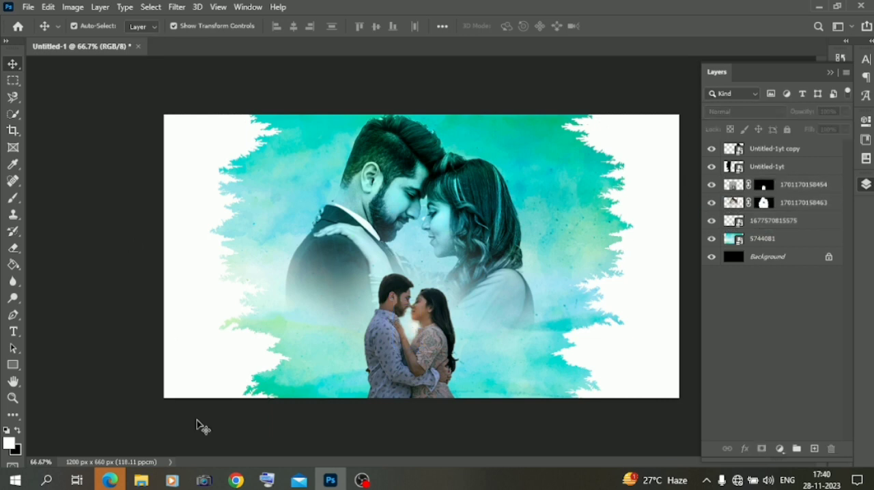
# - Place the looping red silk ribbon image from the material library's Flag folder onto the Photoshop page
pyautogui.click(141, 480)
pyautogui.scroll(-5, 241, 265)
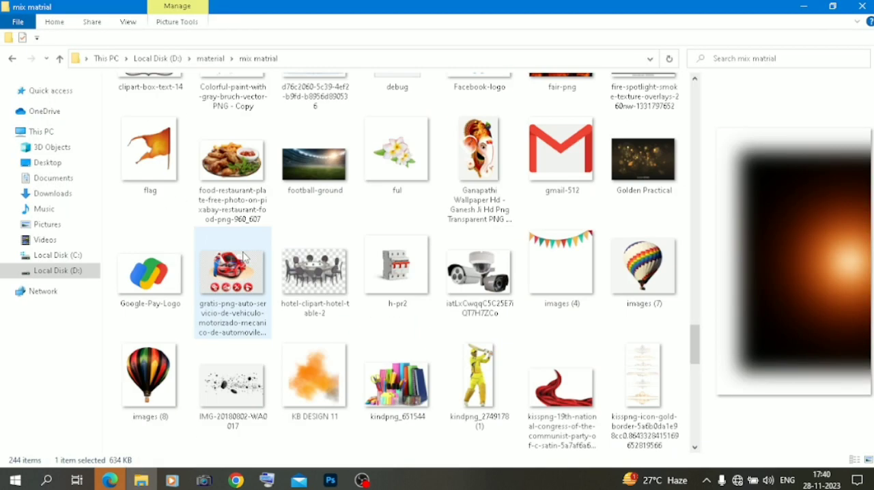
pyautogui.click(11, 58)
pyautogui.doubleClick(439, 112)
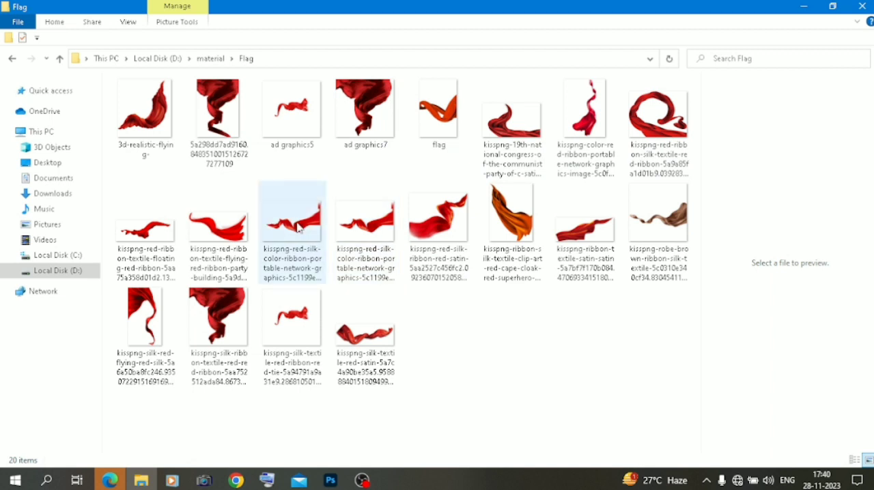
pyautogui.moveTo(642, 112); pyautogui.dragTo(388, 310)
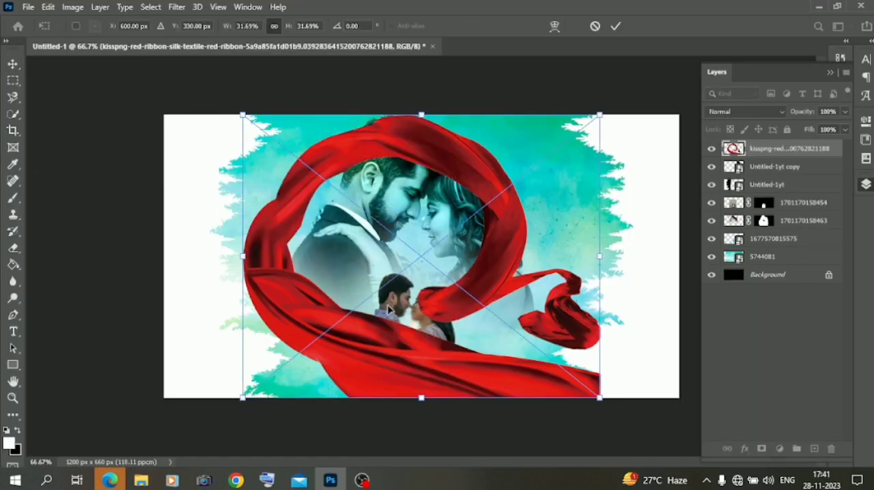
# - Shrink the ribbon to encircle the small couple, keeping its layer behind them and a duplicate in front
pyautogui.moveTo(239, 116); pyautogui.dragTo(400, 240)
pyautogui.moveTo(430, 351); pyautogui.dragTo(406, 391)
pyautogui.moveTo(756, 160); pyautogui.dragTo(814, 449)
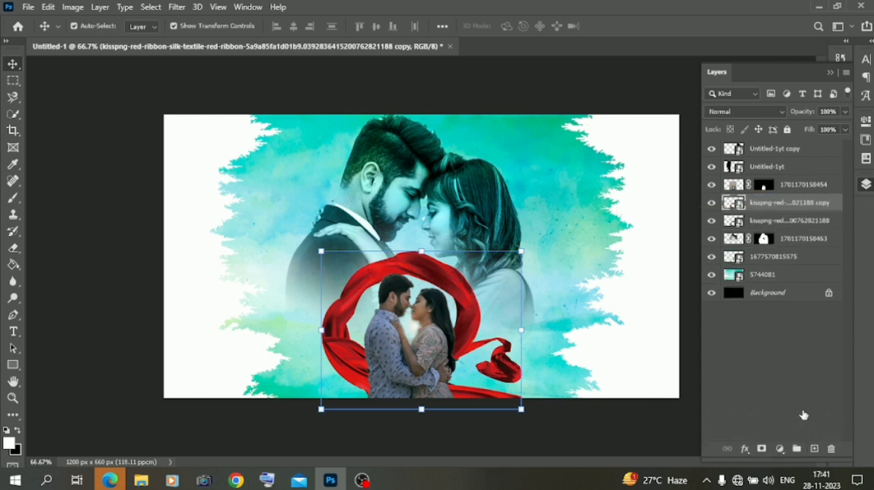
pyautogui.moveTo(760, 206); pyautogui.dragTo(768, 185)
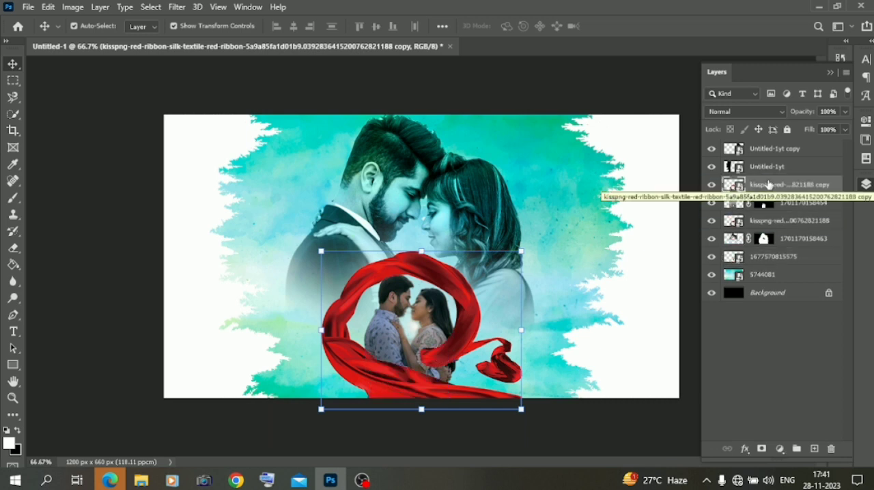
pyautogui.rightClick(768, 187)
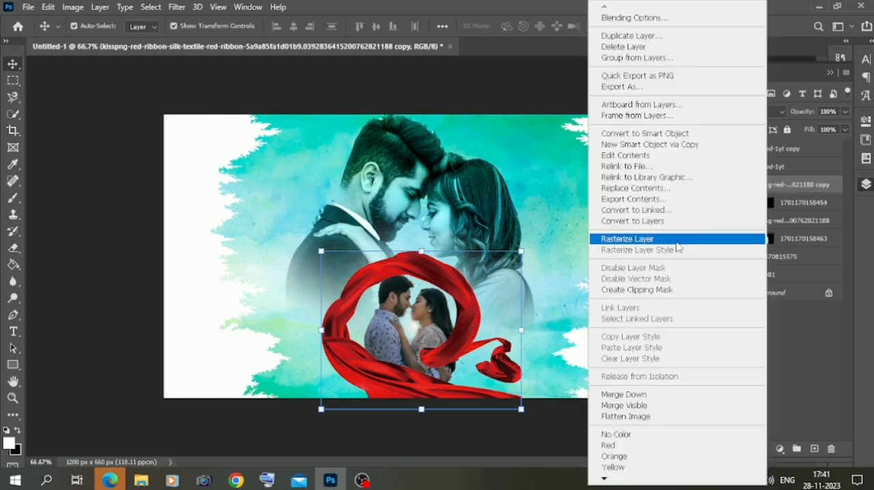
pyautogui.click(665, 291)
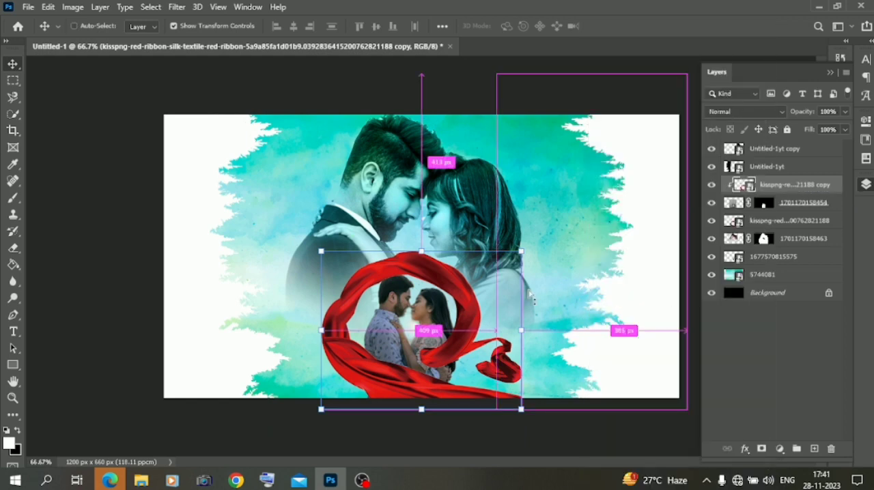
pyautogui.hotkey('ctrl', '+')
pyautogui.hotkey('ctrl', '+')
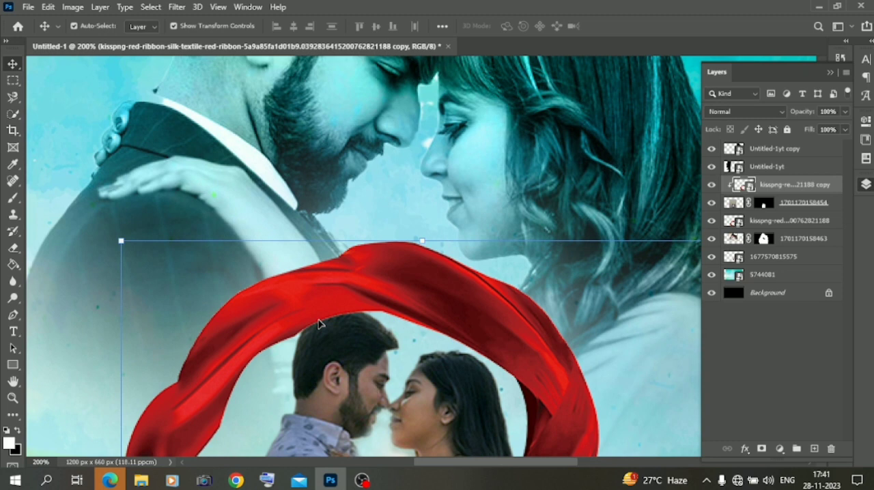
pyautogui.rightClick(769, 184)
pyautogui.click(650, 295)
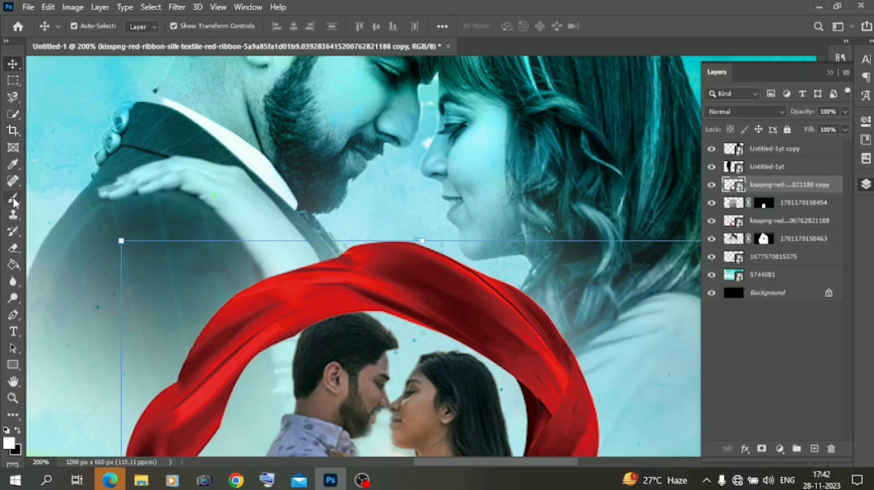
# - Rasterize the front ribbon copy and erase the part covering the man's hair with a soft 75 px Eraser
pyautogui.click(15, 249)
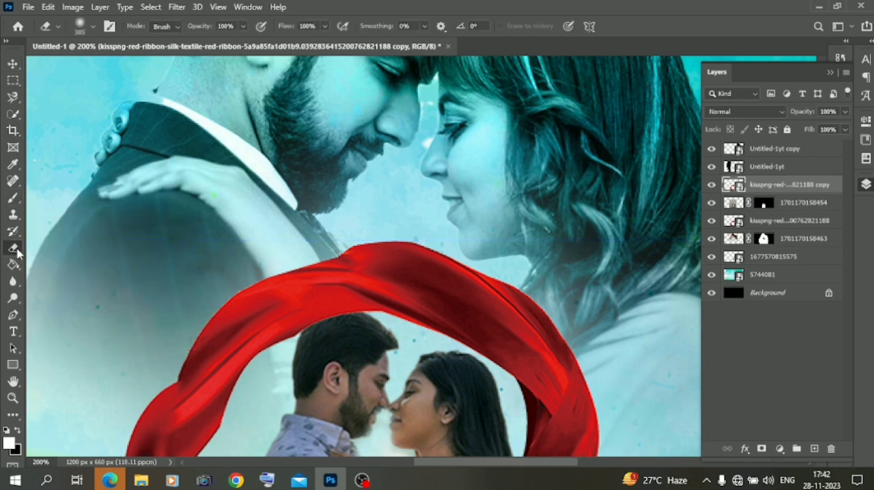
pyautogui.click(325, 324)
pyautogui.click(417, 194)
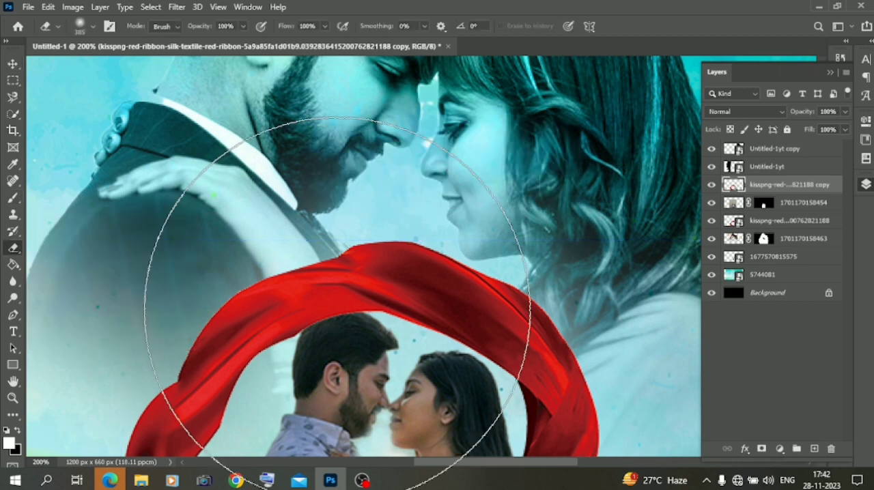
pyautogui.rightClick(335, 311)
pyautogui.click(434, 289)
pyautogui.moveTo(325, 331); pyautogui.dragTo(336, 328)
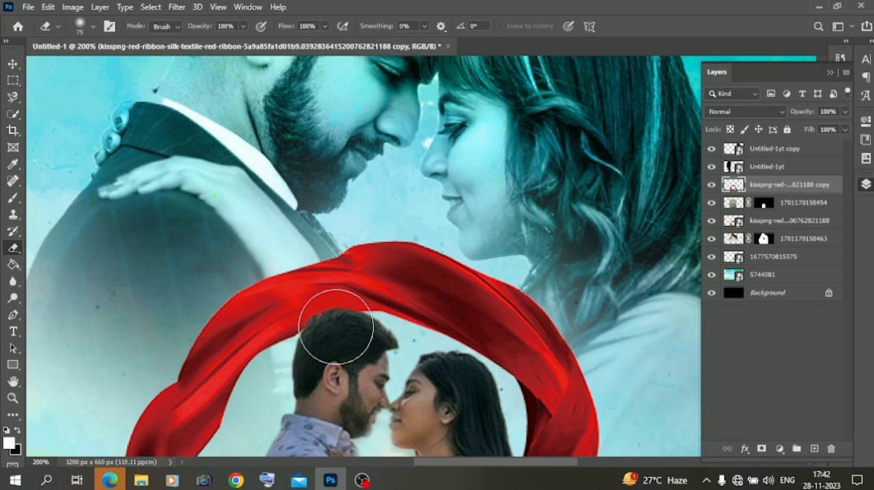
pyautogui.scroll(-5, 444, 363)
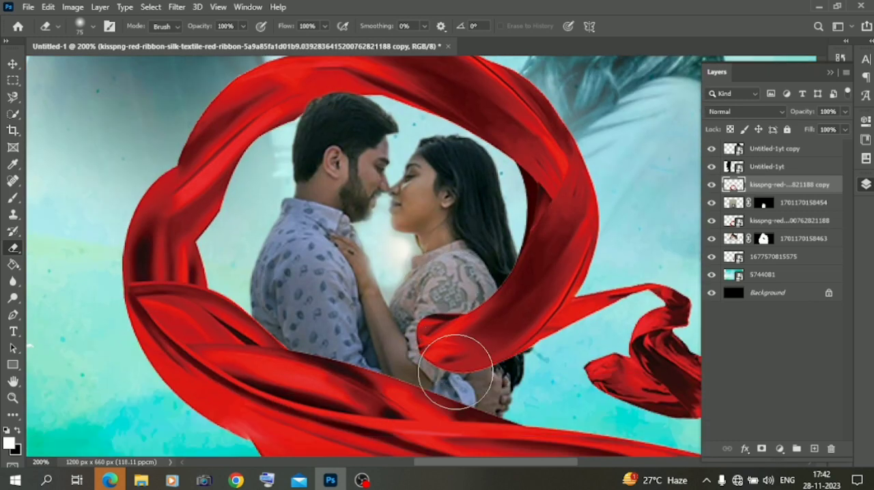
pyautogui.click(12, 64)
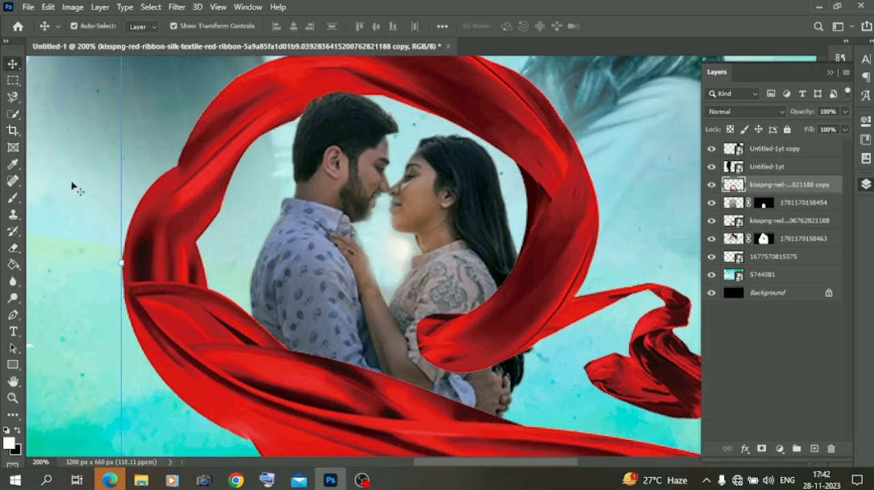
pyautogui.hotkey('ctrl', '-')
pyautogui.hotkey('ctrl', '-')
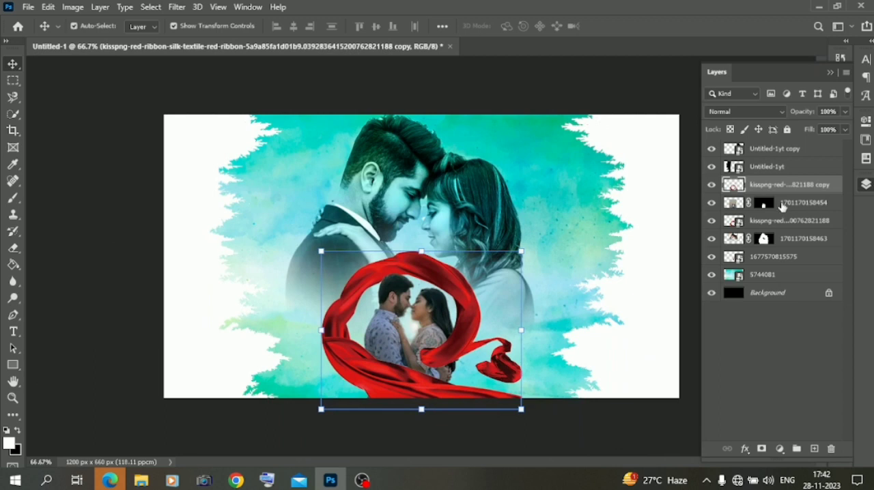
# - Move the small couple slightly upward inside the ribbon loop
pyautogui.click(785, 203)
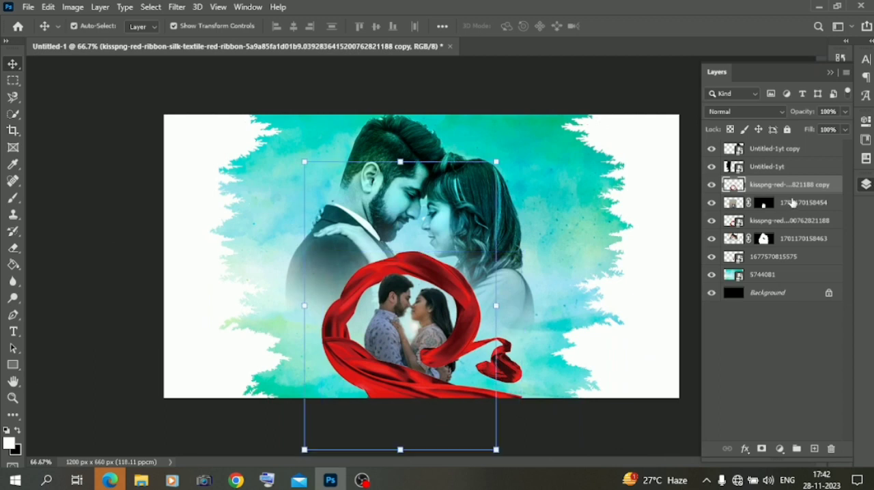
pyautogui.click(400, 159)
pyautogui.moveTo(421, 336); pyautogui.dragTo(416, 319)
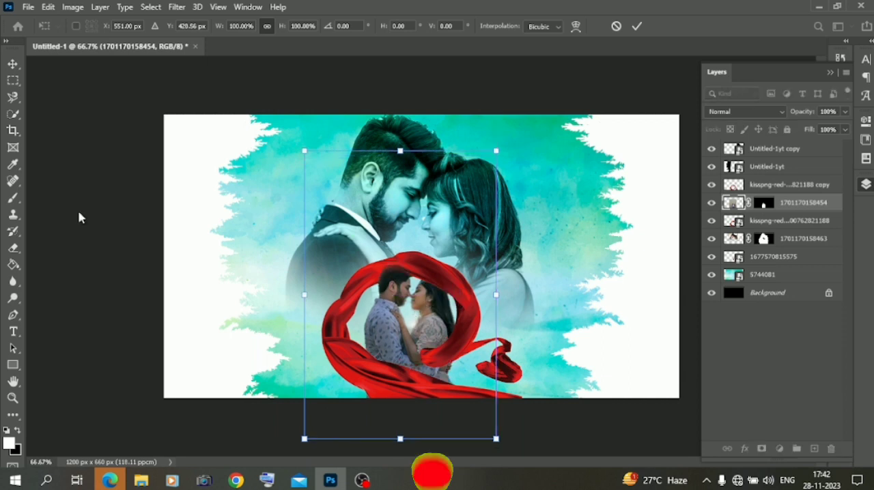
# - Erase the front ribbon copy where it overlaps the small couple's heads
pyautogui.click(791, 185)
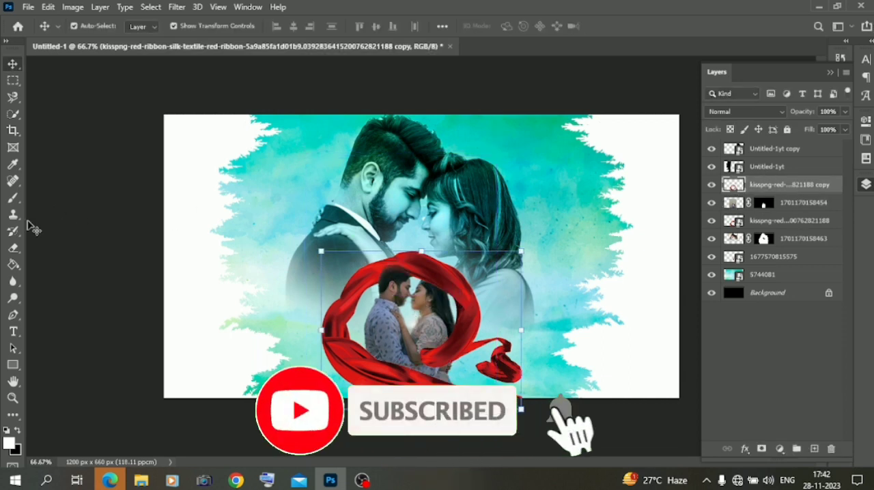
pyautogui.click(13, 248)
pyautogui.moveTo(395, 275); pyautogui.dragTo(442, 290)
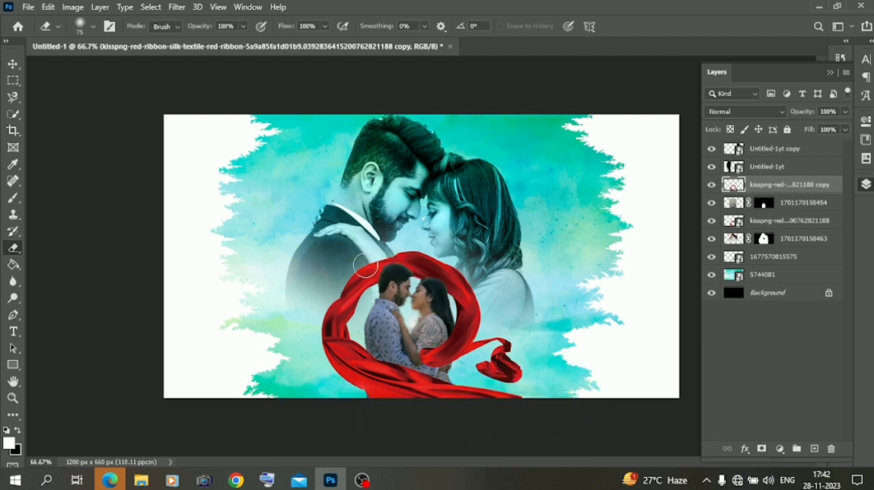
pyautogui.click(13, 63)
# - Add a white Inner Glow with 35% opacity and 8 px size to the small couple layer
pyautogui.rightClick(759, 185)
pyautogui.click(784, 183)
pyautogui.rightClick(785, 207)
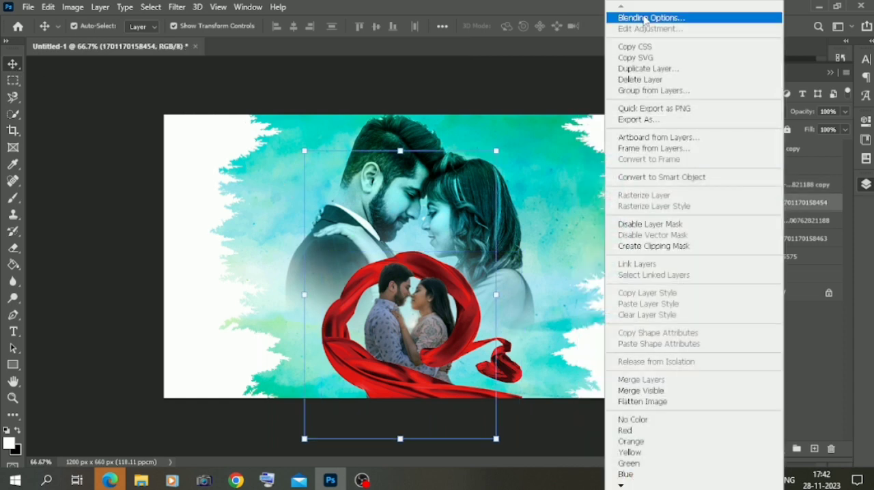
pyautogui.click(609, 220)
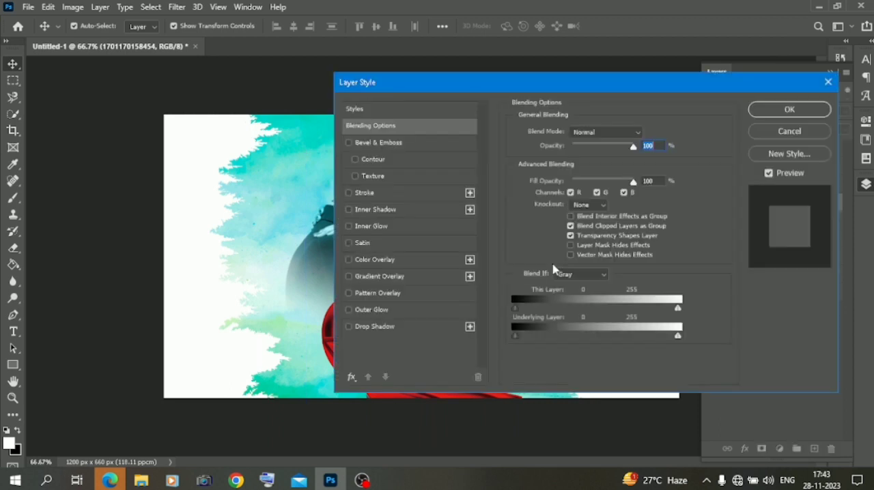
pyautogui.moveTo(407, 87); pyautogui.dragTo(527, 107)
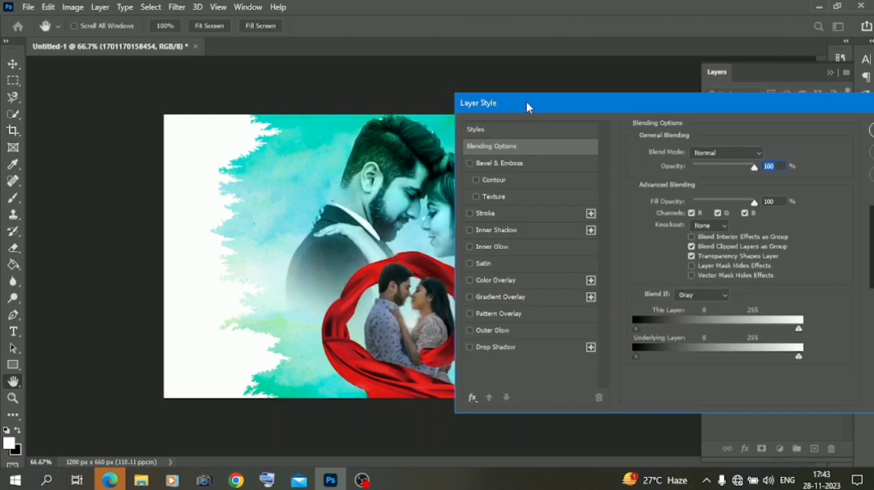
pyautogui.click(488, 249)
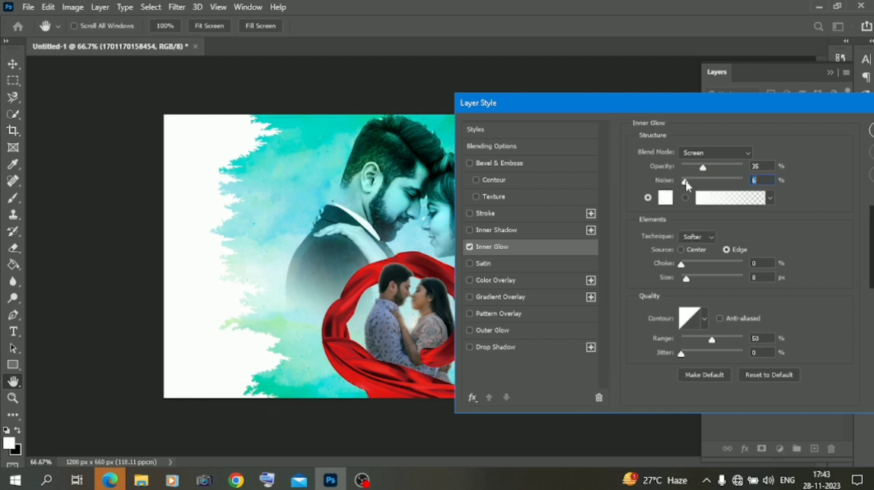
pyautogui.click(873, 129)
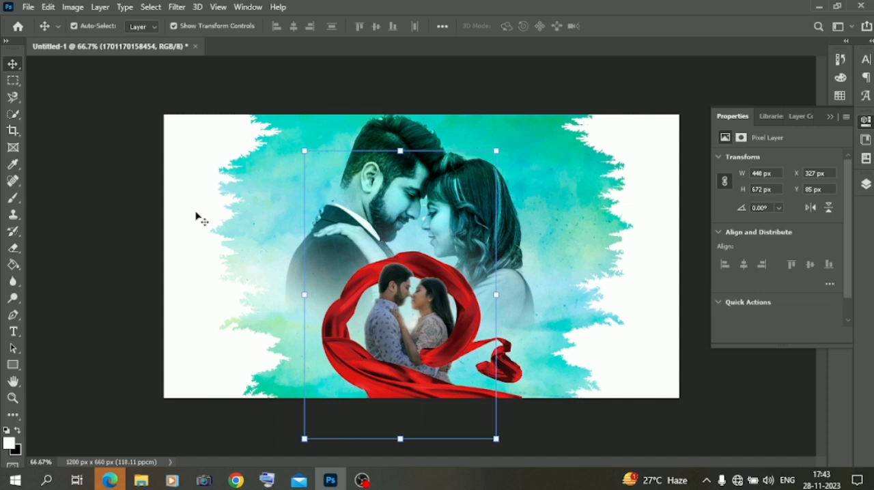
pyautogui.click(80, 191)
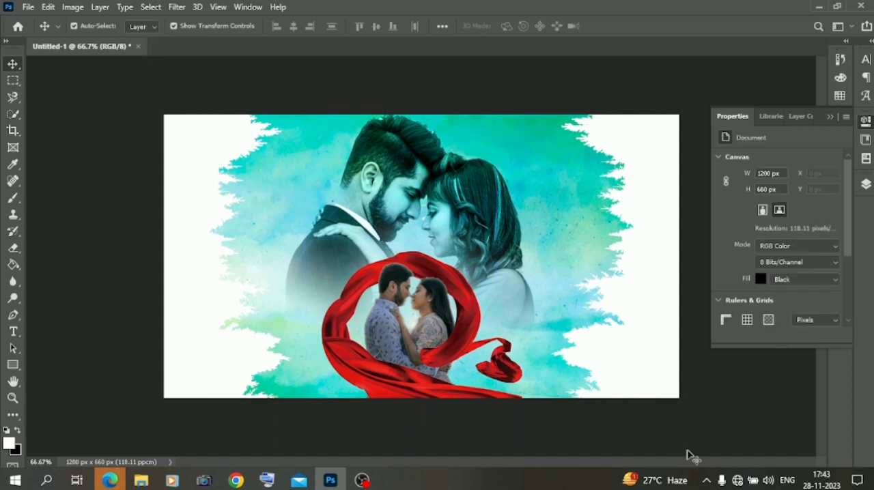
# - Add a Color Lookup adjustment layer directly above the 5744081 watercolor background, using the 2Strip.look 3DLUT file
pyautogui.click(866, 183)
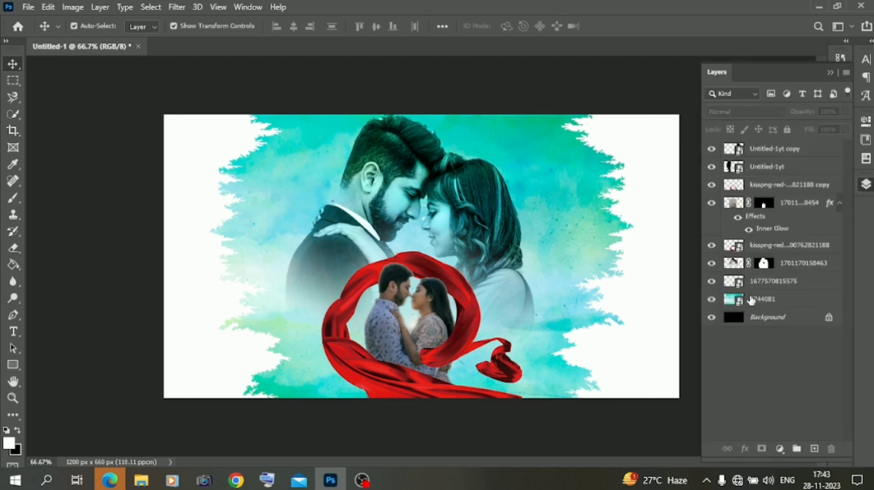
pyautogui.click(751, 299)
pyautogui.click(779, 448)
pyautogui.click(785, 377)
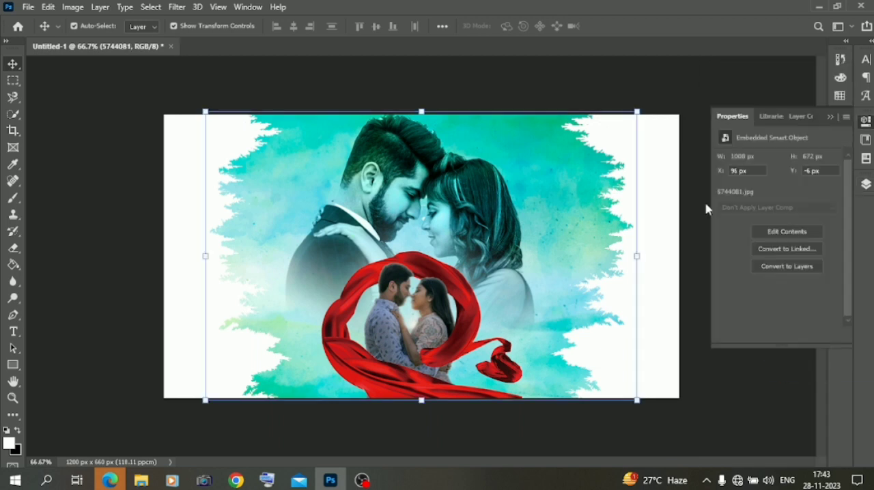
pyautogui.click(779, 162)
pyautogui.click(728, 50)
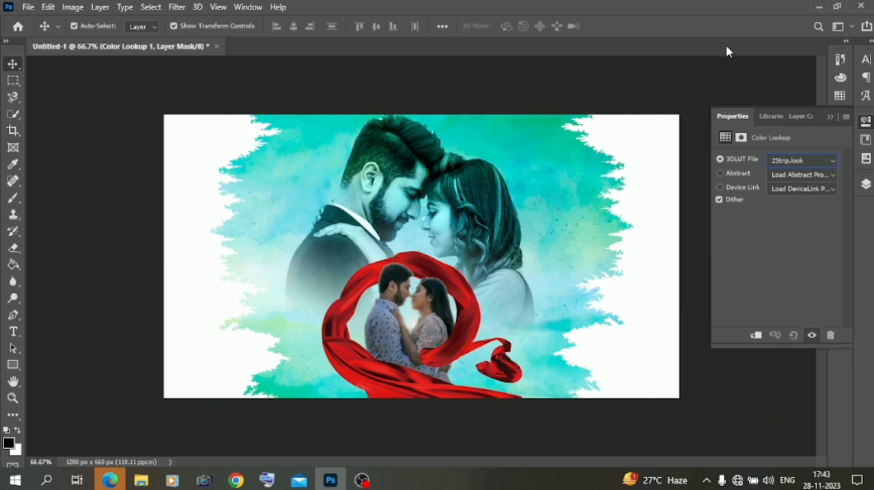
# - Try successive 3DLUT looks on the Color Lookup adjustment and settle on LateSunset.3DL
pyautogui.press('Down')
pyautogui.press('Down')
pyautogui.press('Down')
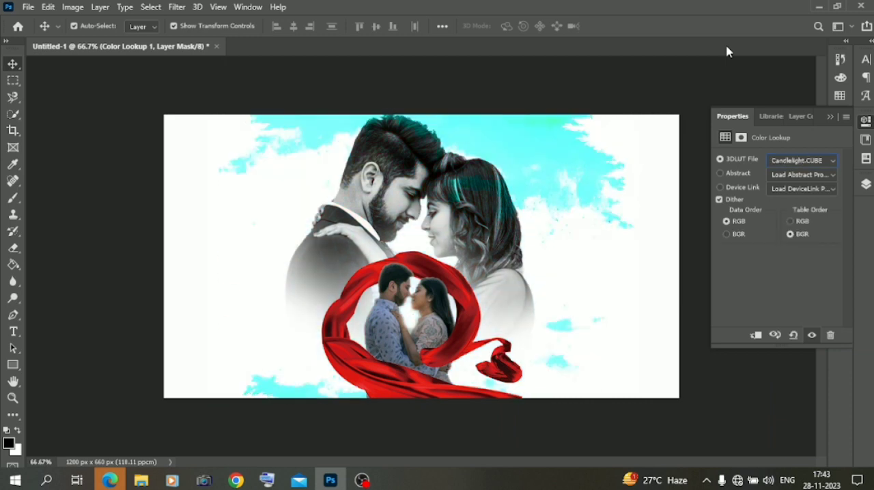
pyautogui.press('Down')
pyautogui.press('Down')
pyautogui.press('Down')
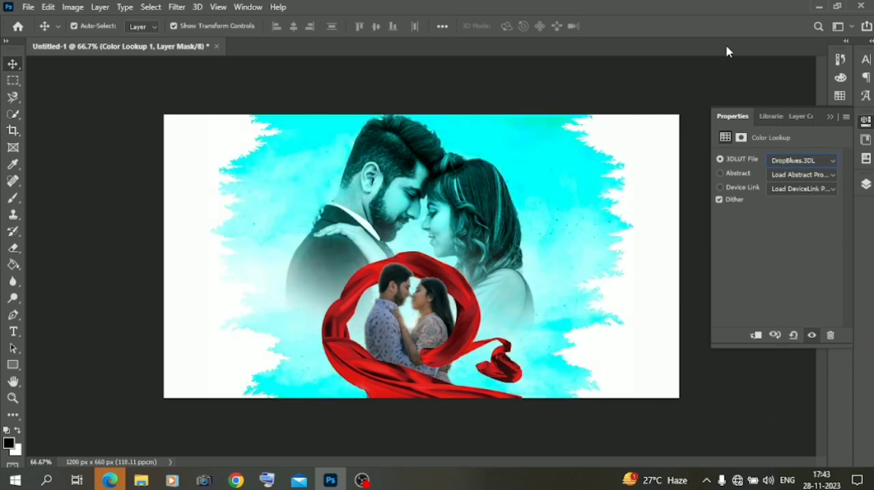
pyautogui.press('Down')
pyautogui.press('Down')
pyautogui.press('Down')
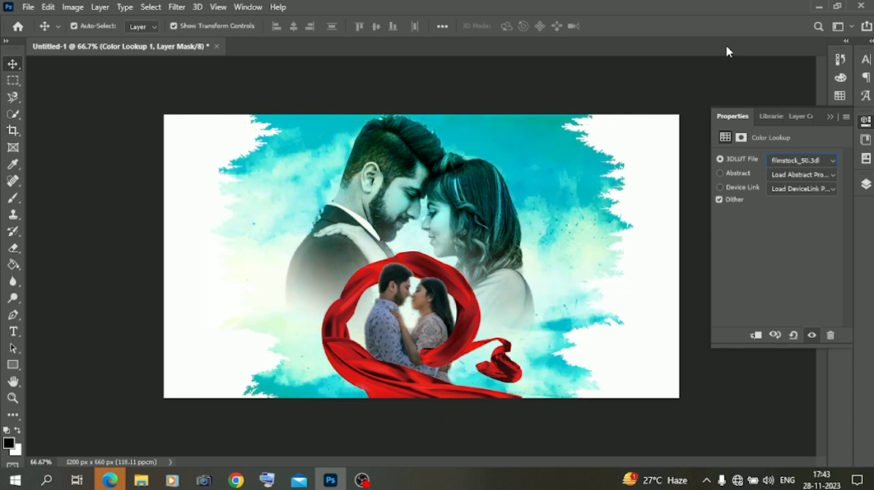
pyautogui.press('Down')
pyautogui.press('Down')
pyautogui.press('Down')
pyautogui.press('Down')
pyautogui.press('Down')
pyautogui.press('Down')
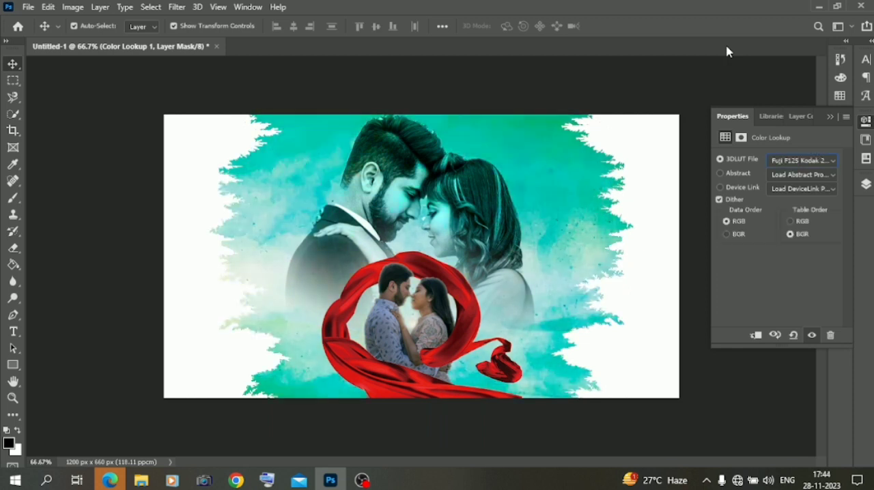
pyautogui.press('Down')
pyautogui.press('Down')
pyautogui.press('Down')
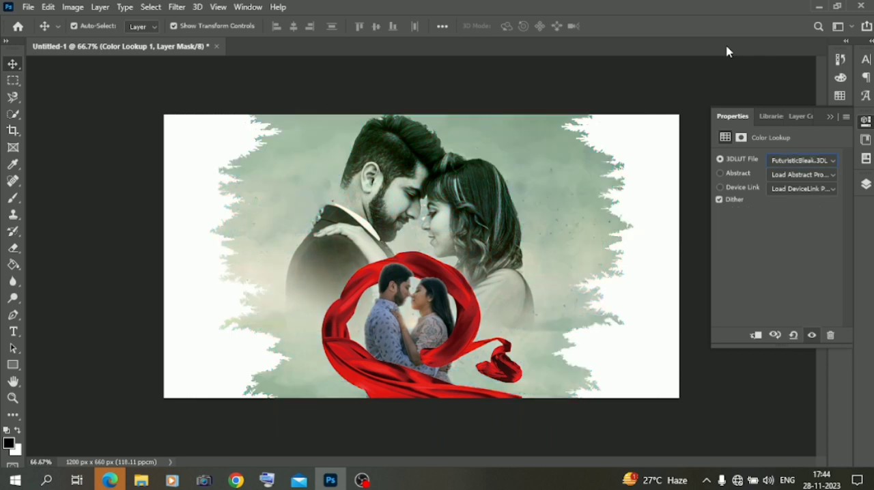
pyautogui.press('Down')
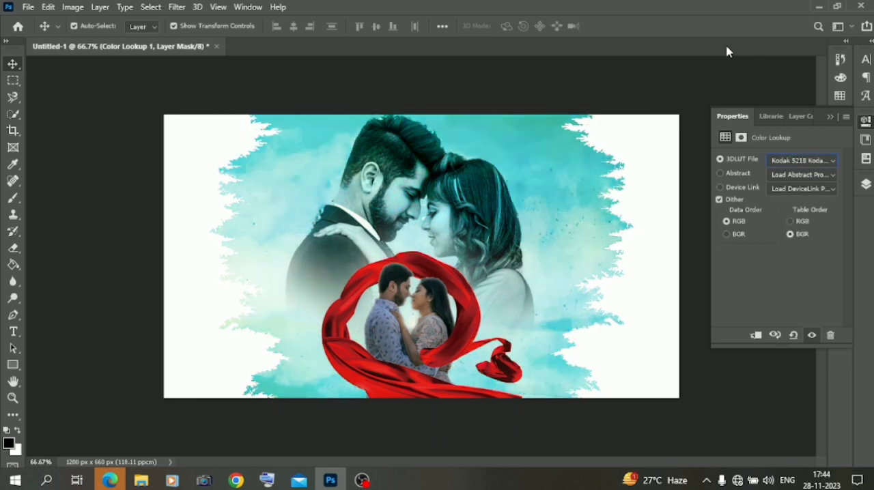
pyautogui.press('Down')
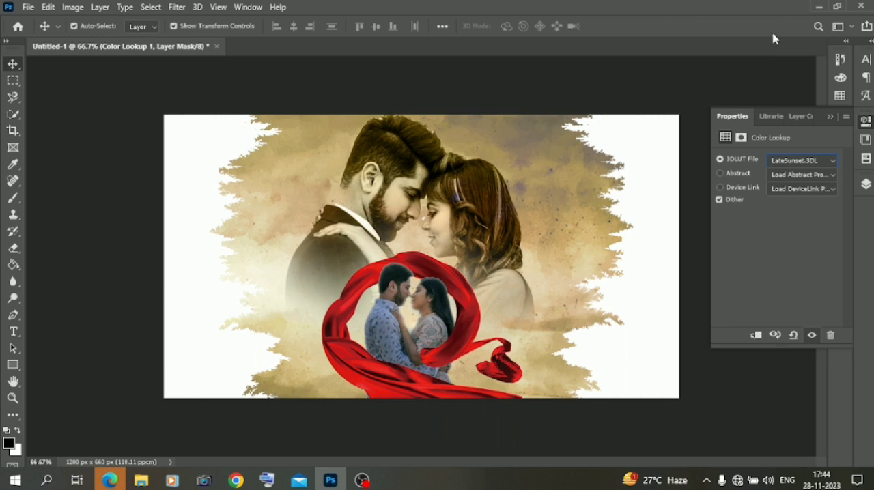
# - Apply an automatic color correction to the small couple layer and deselect it
pyautogui.click(867, 184)
pyautogui.click(783, 186)
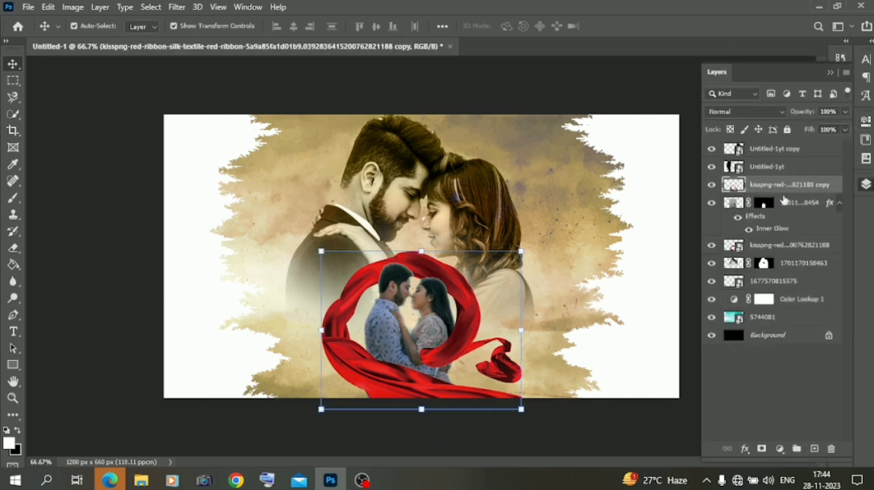
pyautogui.click(783, 203)
pyautogui.click(73, 7)
pyautogui.click(88, 68)
pyautogui.click(68, 122)
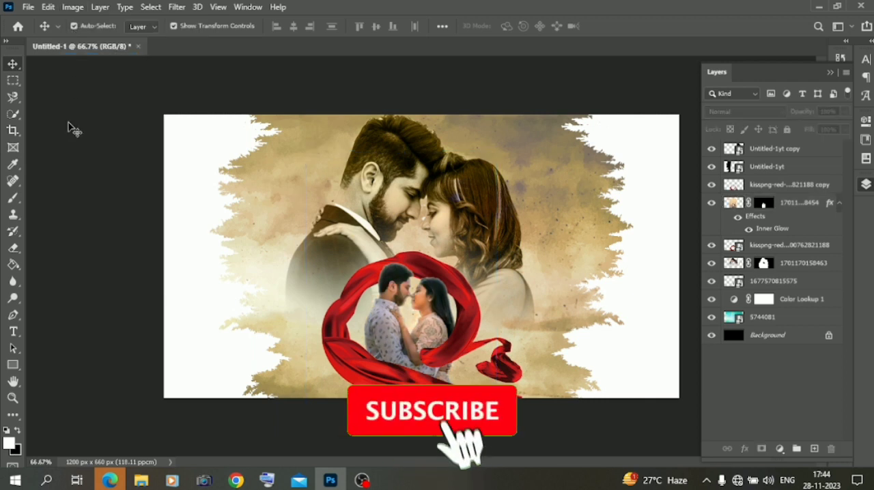